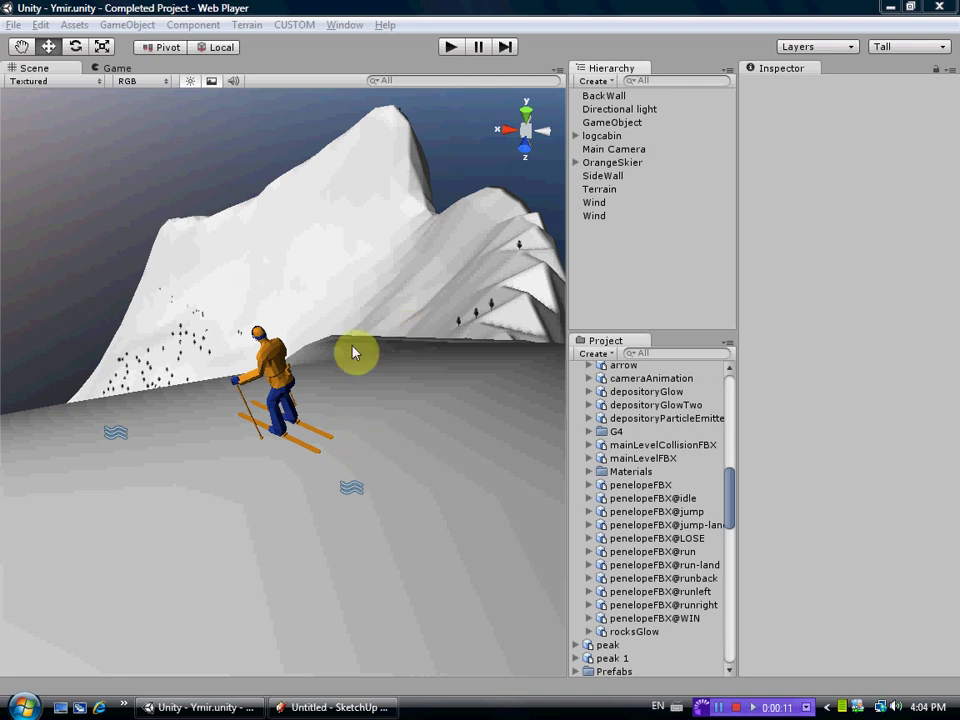
- Orbit around the skier in Unity and briefly play the ski scene
{"action": "left_click", "coordinate": [404, 430]}
{"action": "mouse_move", "coordinate": [437, 441]}
{"action": "left_mouse_down", "text": "alt"}
{"action": "mouse_move", "coordinate": [467, 429]}
{"action": "mouse_move", "coordinate": [394, 439]}
{"action": "mouse_move", "coordinate": [316, 411]}
{"action": "mouse_move", "coordinate": [431, 420]}
{"action": "mouse_move", "coordinate": [432, 428]}
{"action": "mouse_move", "coordinate": [426, 420]}
{"action": "left_mouse_up", "text": "alt"}
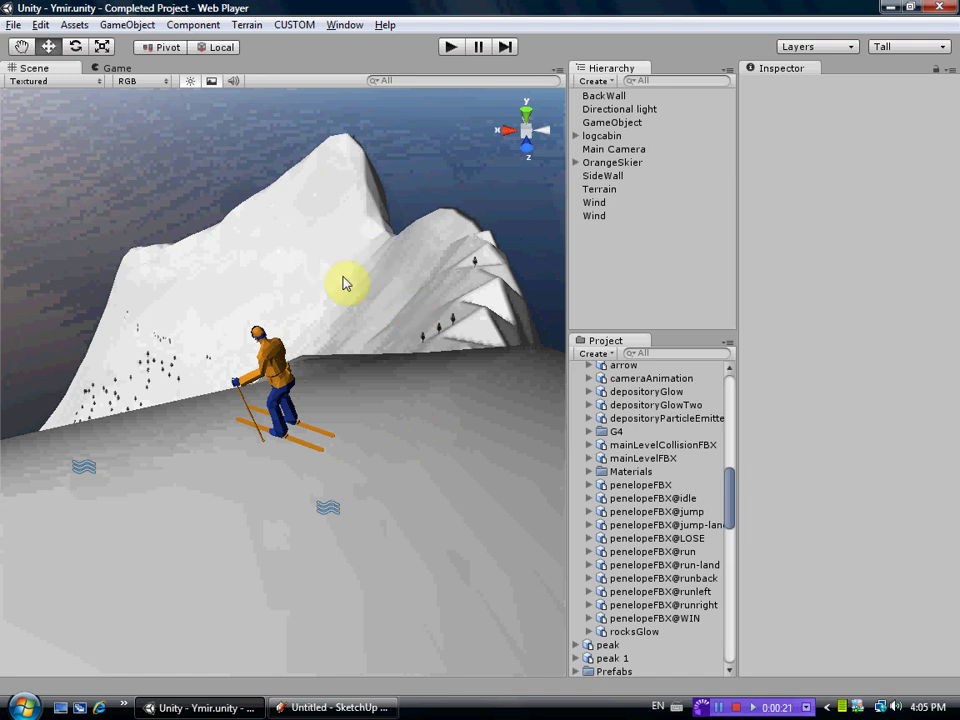
{"action": "left_click_drag", "start_coordinate": [454, 388], "coordinate": [260, 420], "text": "alt"}
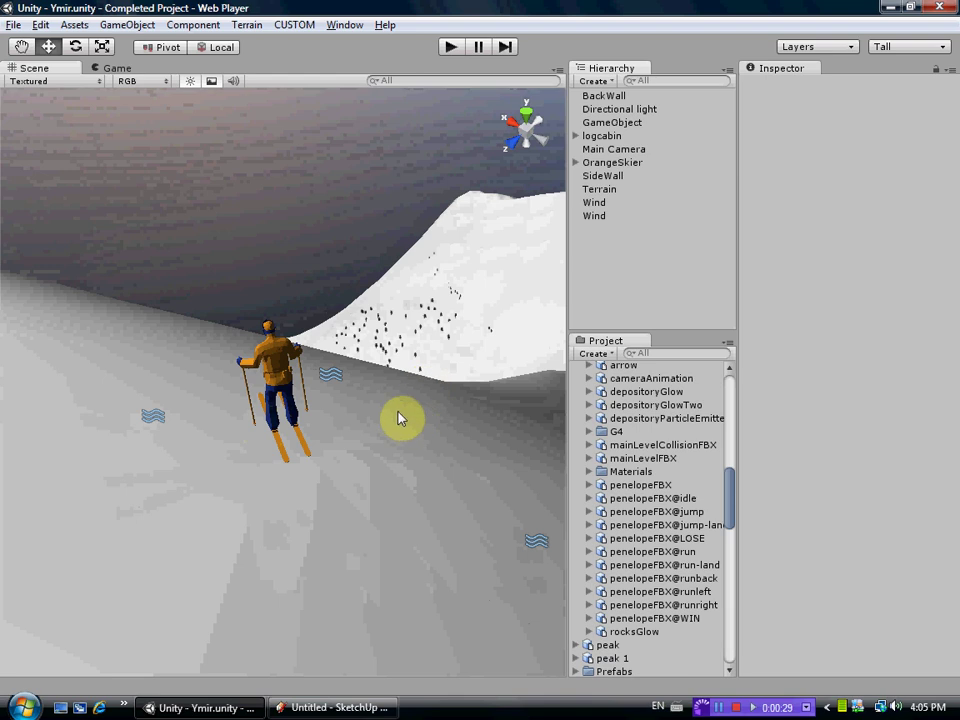
{"action": "mouse_move", "coordinate": [396, 396]}
{"action": "left_mouse_down", "text": "alt"}
{"action": "mouse_move", "coordinate": [395, 476]}
{"action": "mouse_move", "coordinate": [396, 394]}
{"action": "left_mouse_up", "text": "alt"}
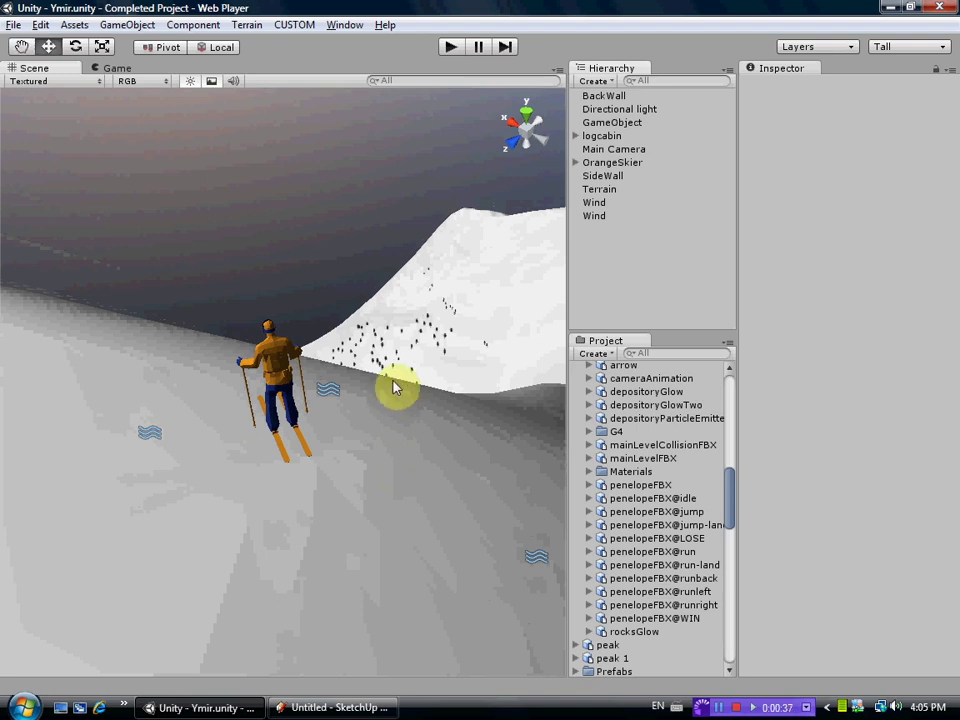
{"action": "left_click", "coordinate": [451, 46]}
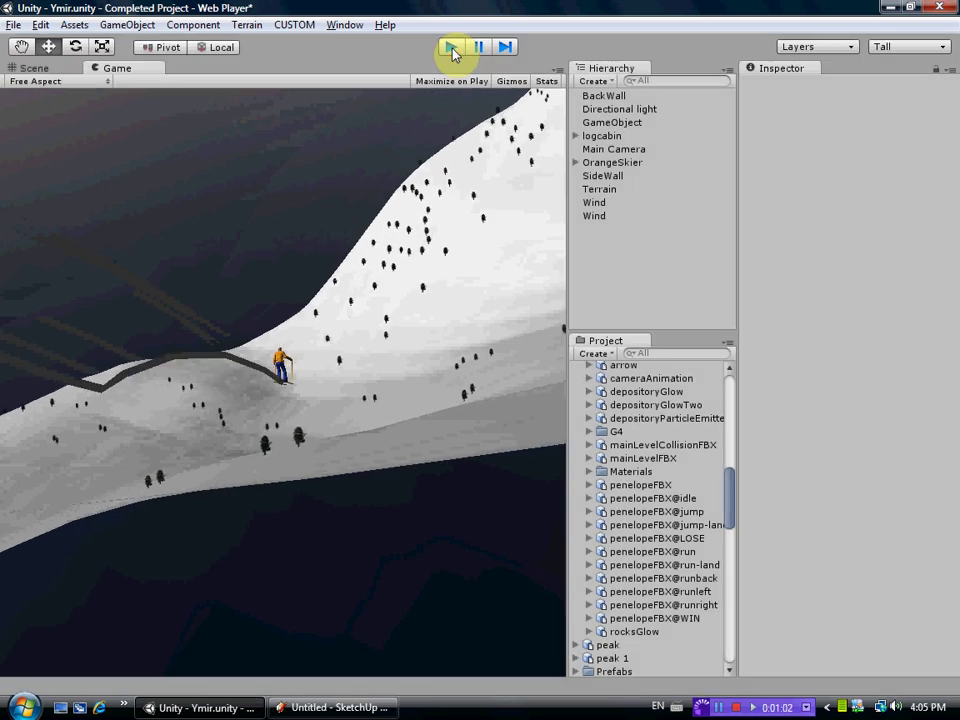
{"action": "left_click", "coordinate": [451, 47]}
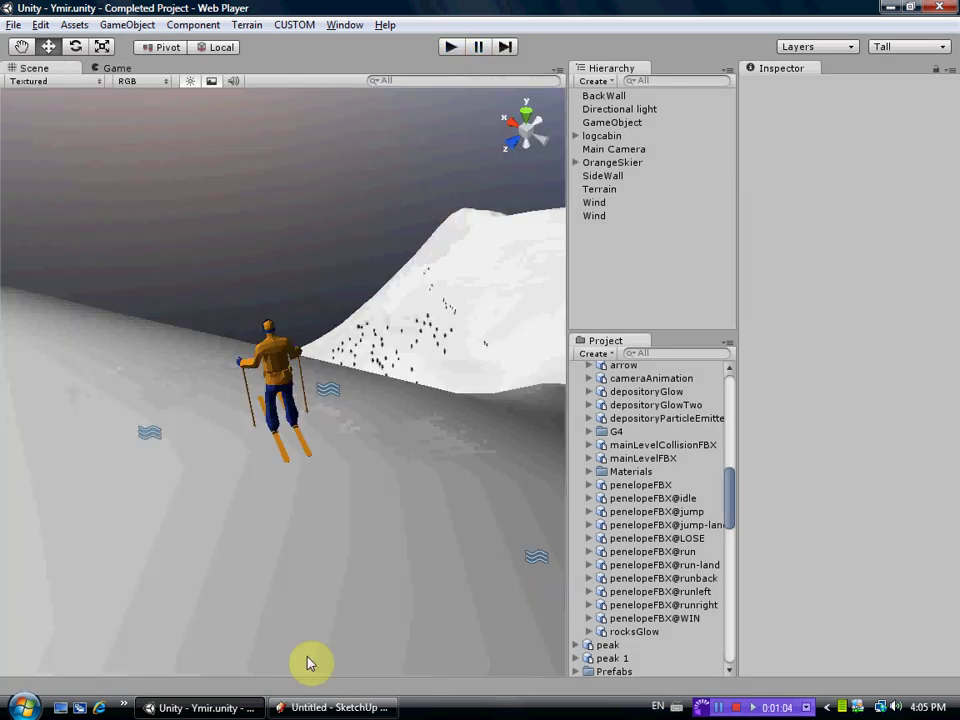
- In SketchUp, grab the satellite region around Ymir Peak, British Columbia, via Add Location
{"action": "left_click", "coordinate": [352, 709]}
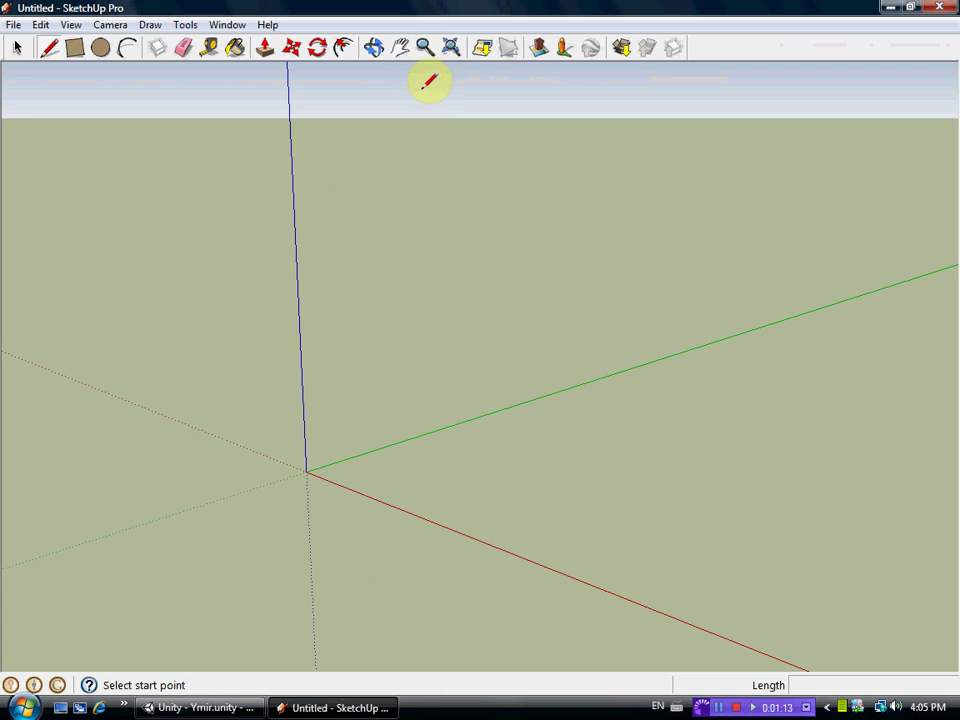
{"action": "left_click", "coordinate": [483, 49]}
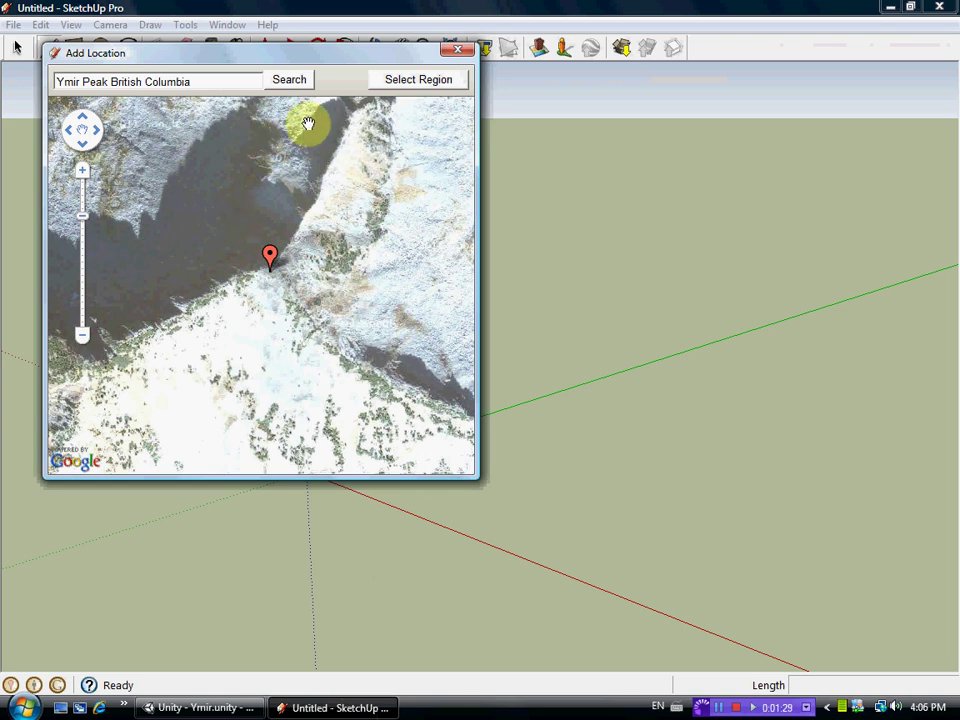
{"action": "left_click", "coordinate": [418, 80]}
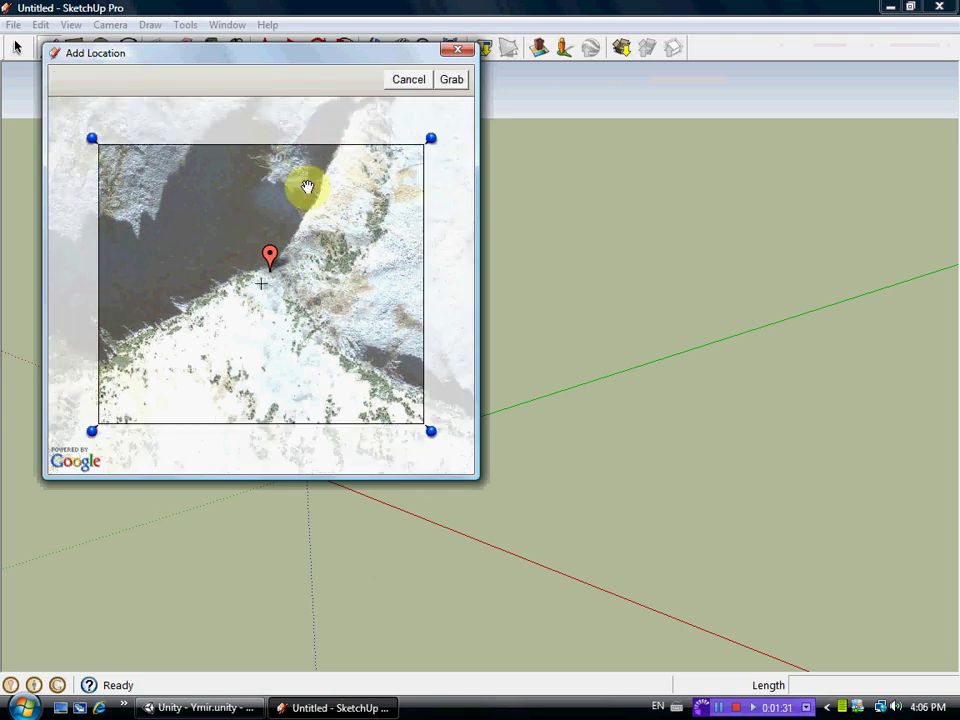
{"action": "mouse_move", "coordinate": [313, 193]}
{"action": "left_mouse_down"}
{"action": "mouse_move", "coordinate": [338, 165]}
{"action": "mouse_move", "coordinate": [312, 172]}
{"action": "left_mouse_up"}
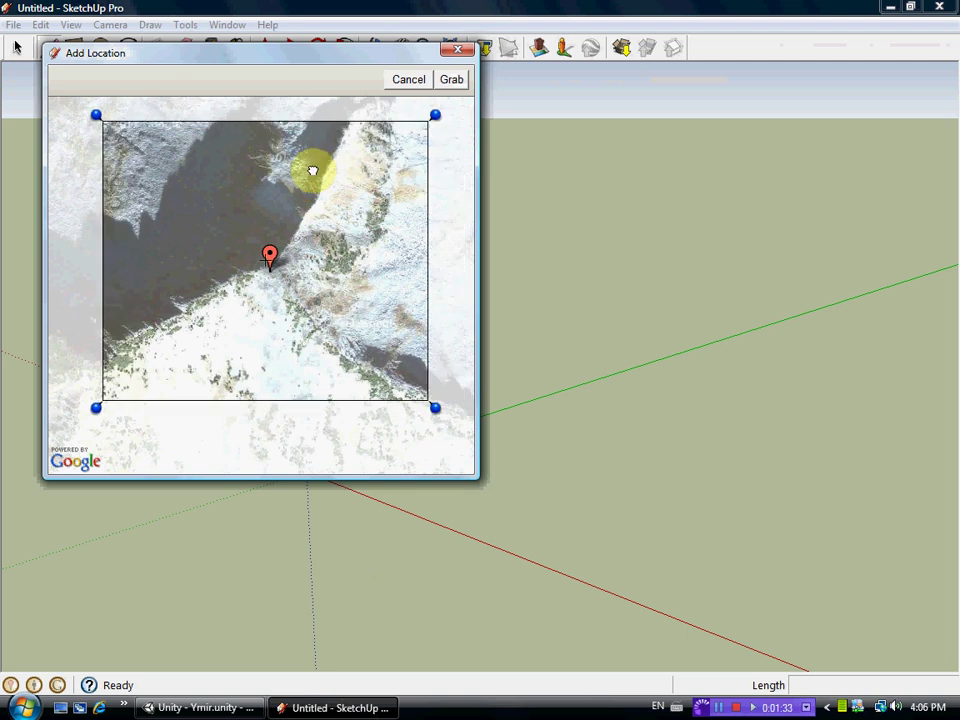
{"action": "left_click", "coordinate": [448, 82]}
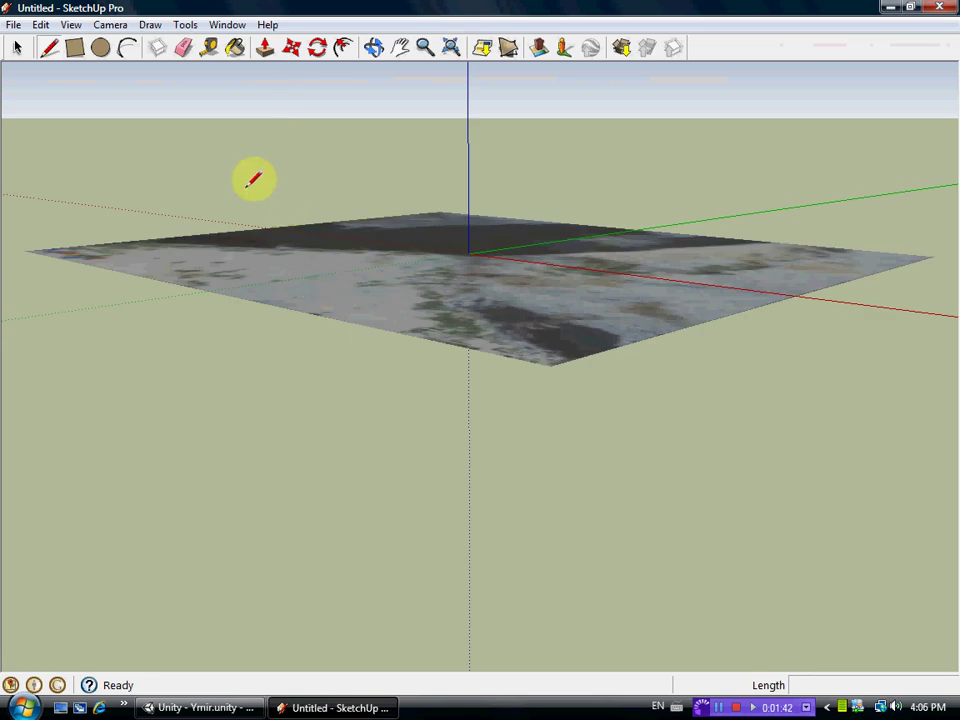
- Toggle the patch to 3D terrain, export it as FBX file mountain, and return to Unity
{"action": "left_click", "coordinate": [508, 52]}
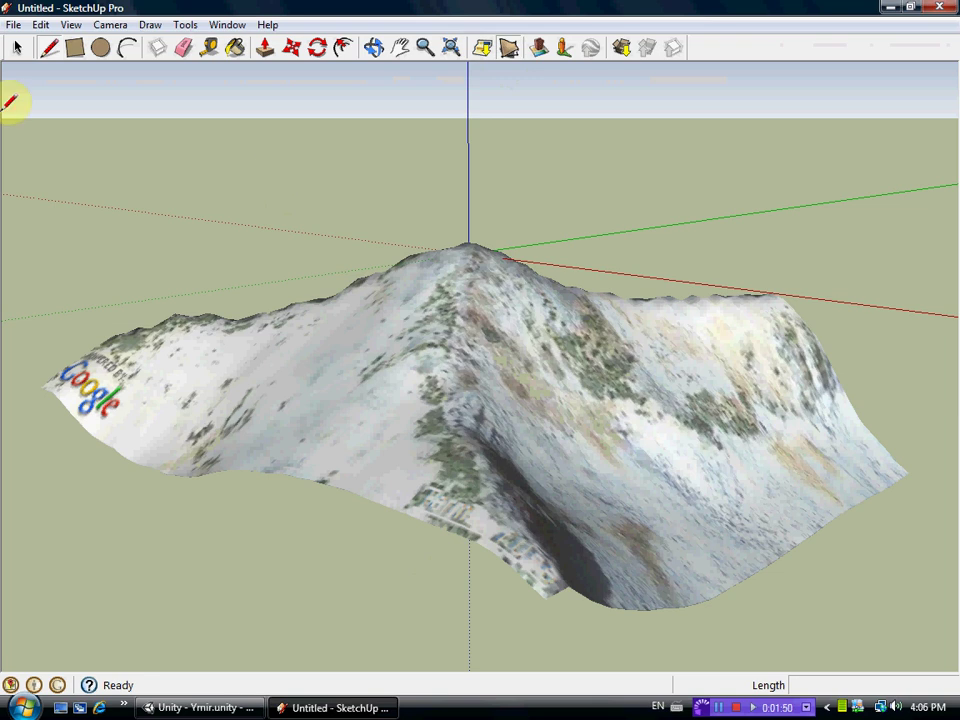
{"action": "left_click", "coordinate": [13, 24]}
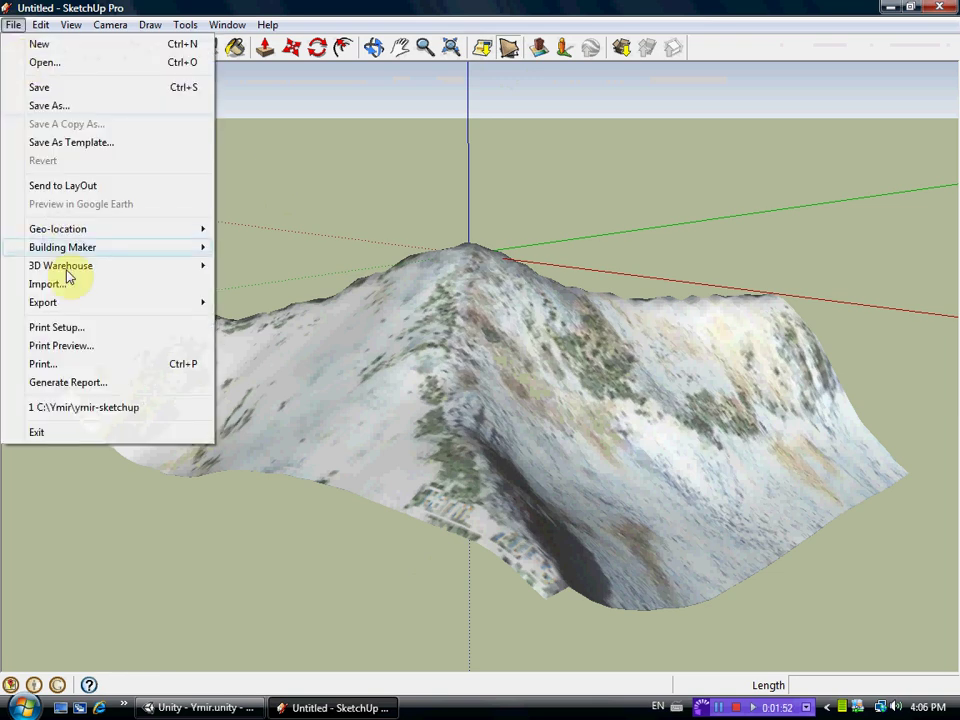
{"action": "mouse_move", "coordinate": [205, 304]}
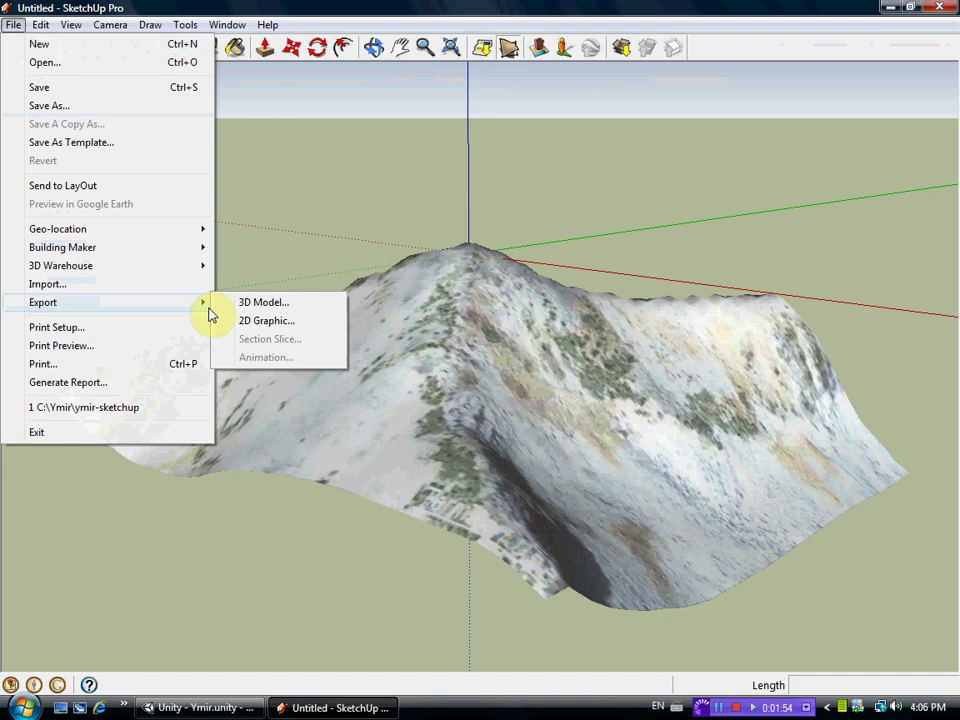
{"action": "left_click", "coordinate": [258, 303]}
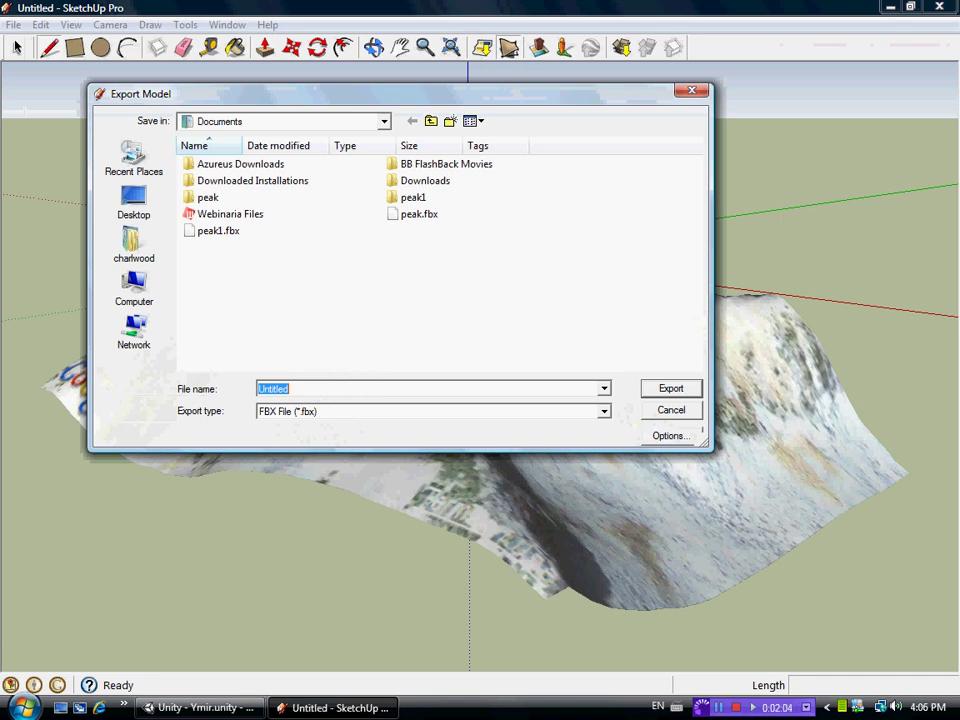
{"action": "type", "text": "mout"}
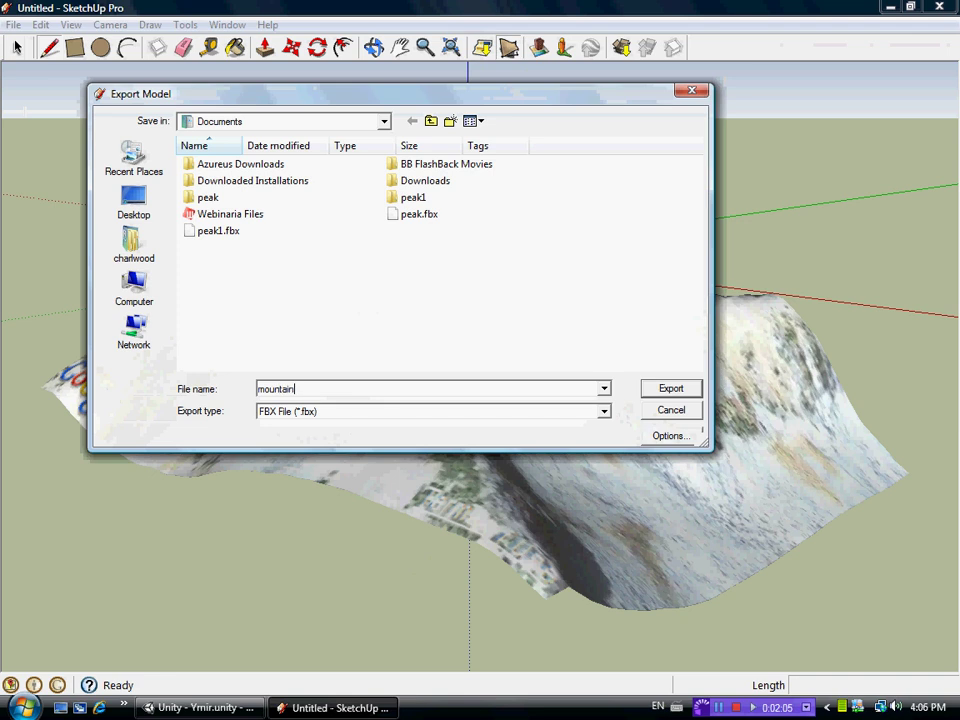
{"action": "type", "text": "ain"}
{"action": "left_click", "coordinate": [671, 388]}
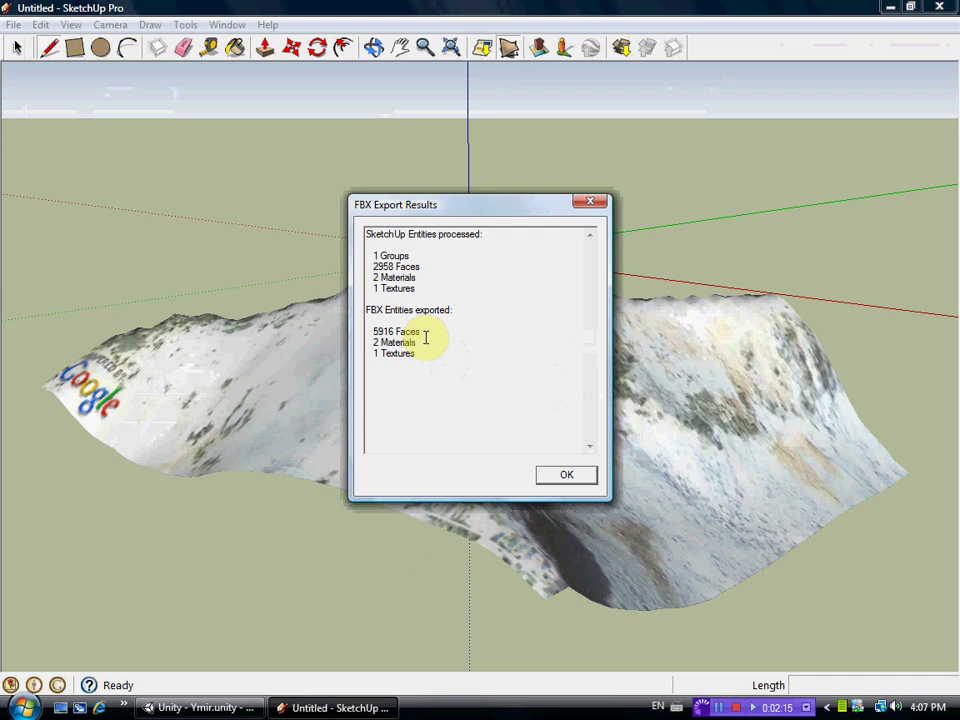
{"action": "left_click", "coordinate": [565, 477]}
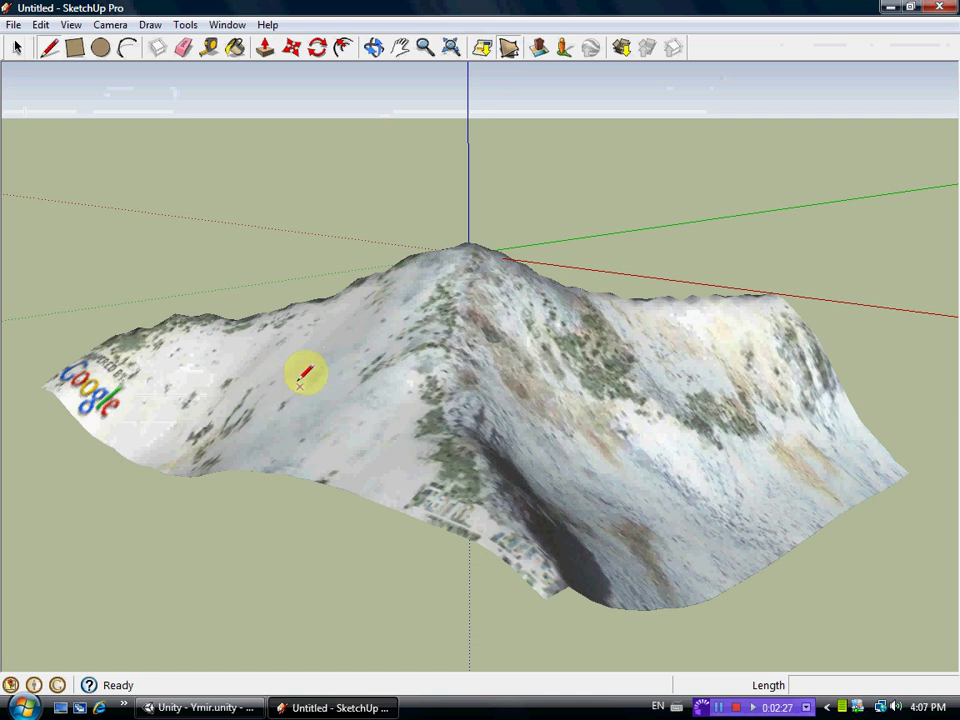
{"action": "left_click", "coordinate": [200, 708]}
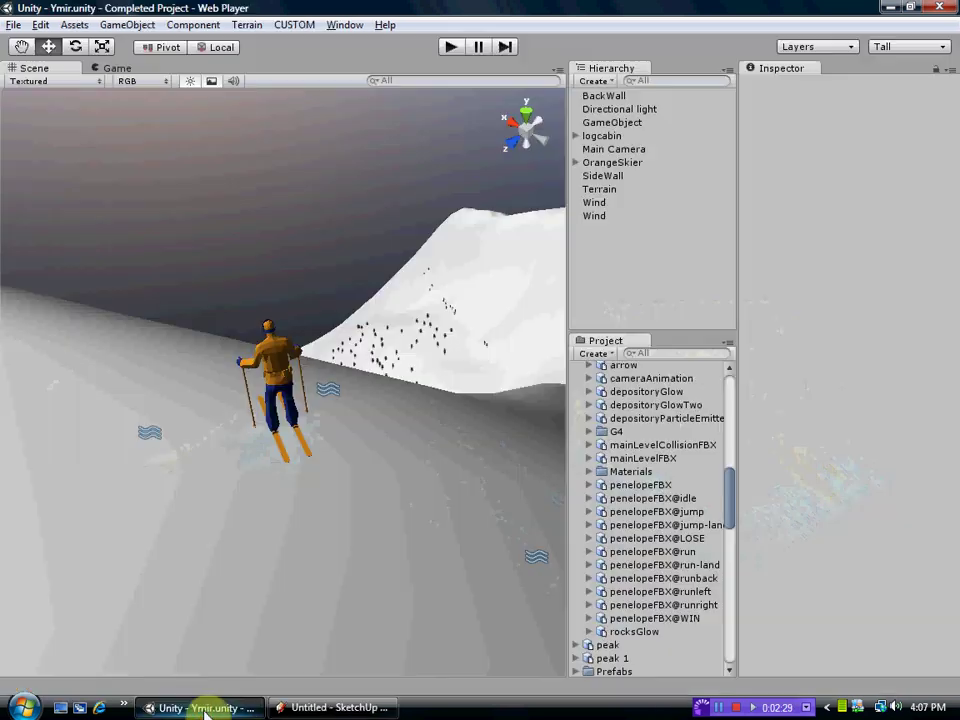
- Start a new empty scene and import mountain.fbx from Documents as a project asset
{"action": "left_click", "coordinate": [14, 24]}
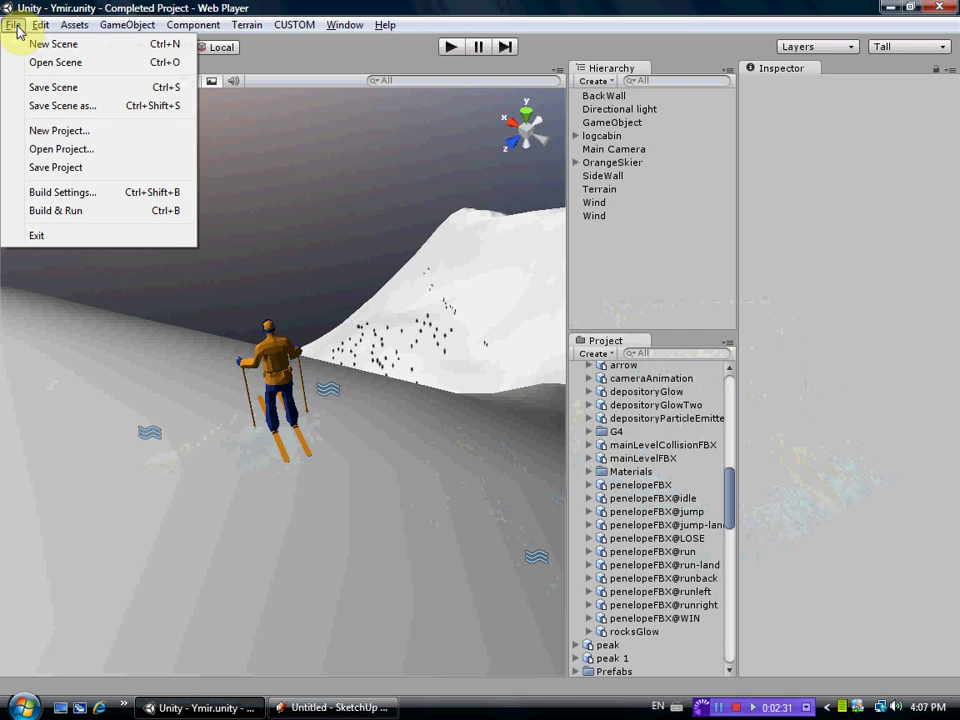
{"action": "left_click", "coordinate": [35, 43]}
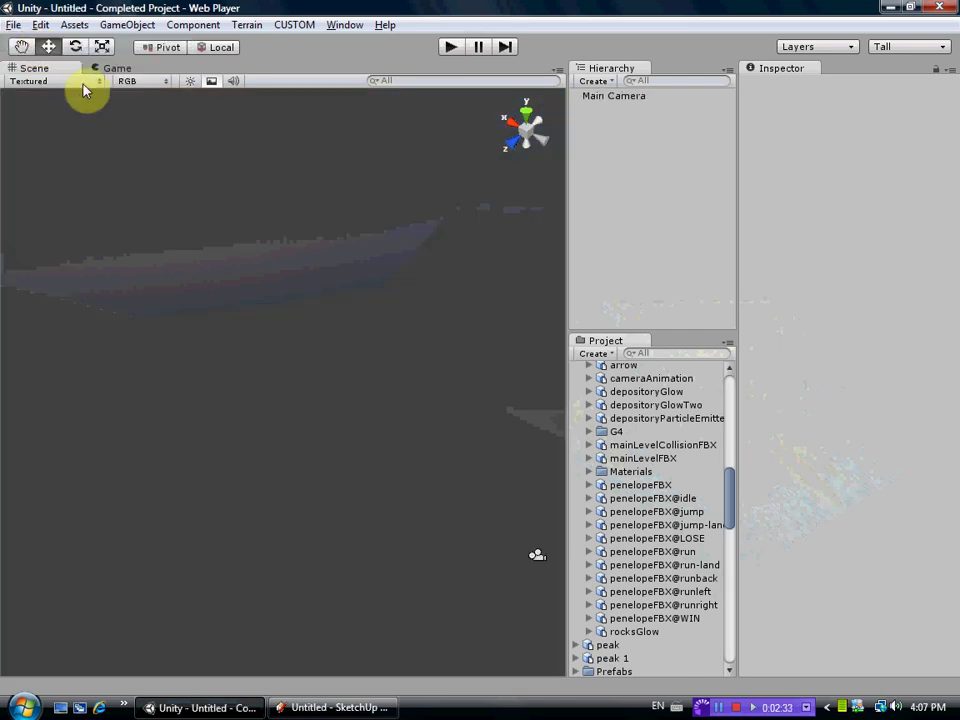
{"action": "left_click", "coordinate": [75, 25]}
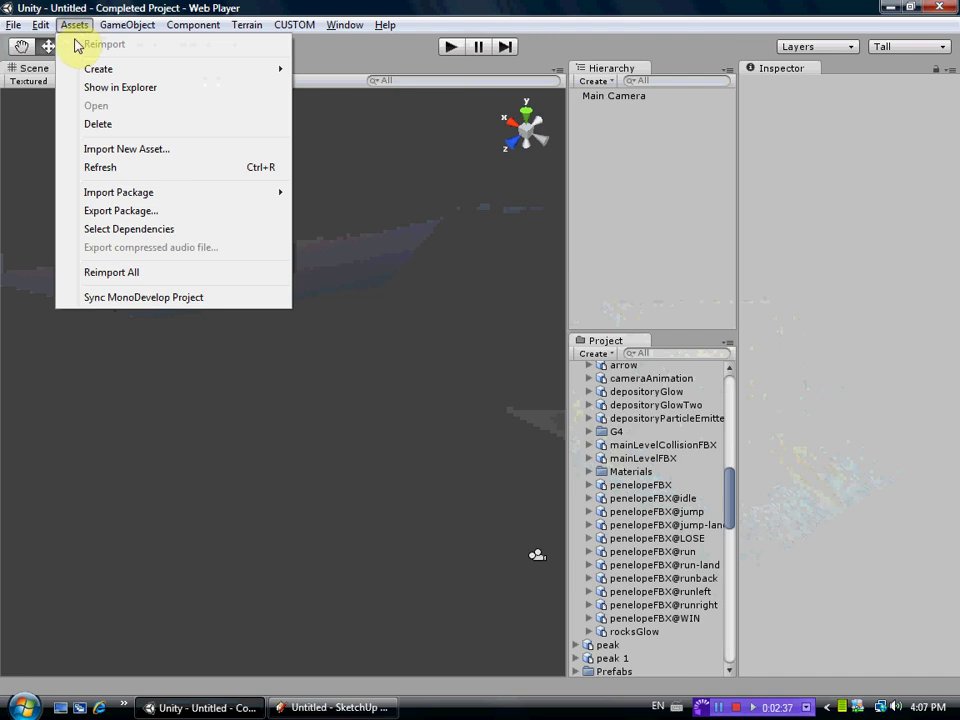
{"action": "left_click", "coordinate": [113, 151]}
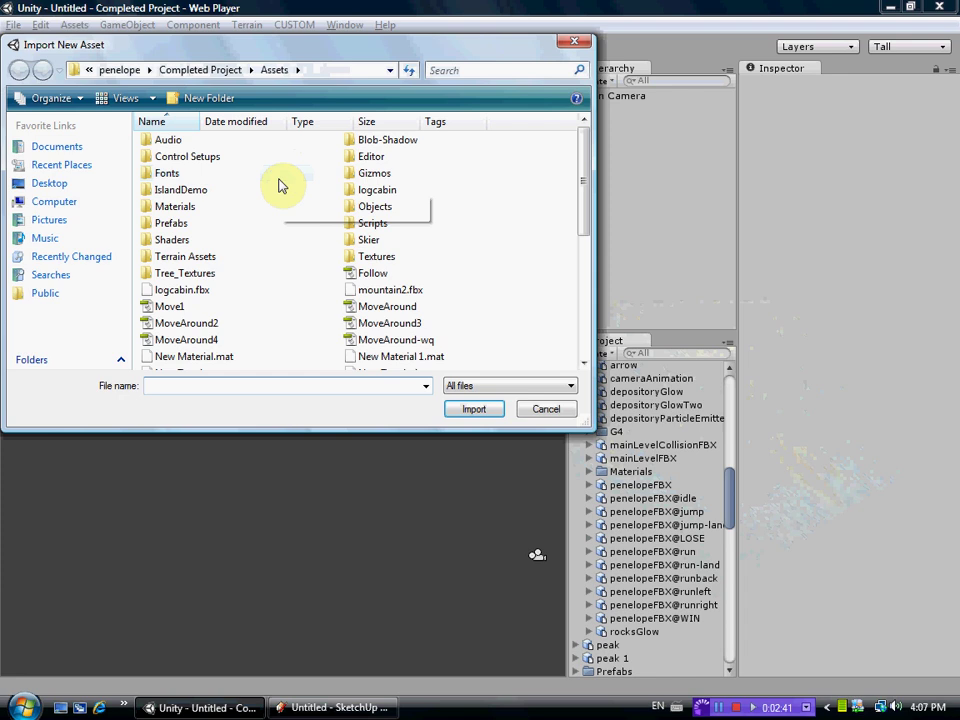
{"action": "left_click", "coordinate": [57, 147]}
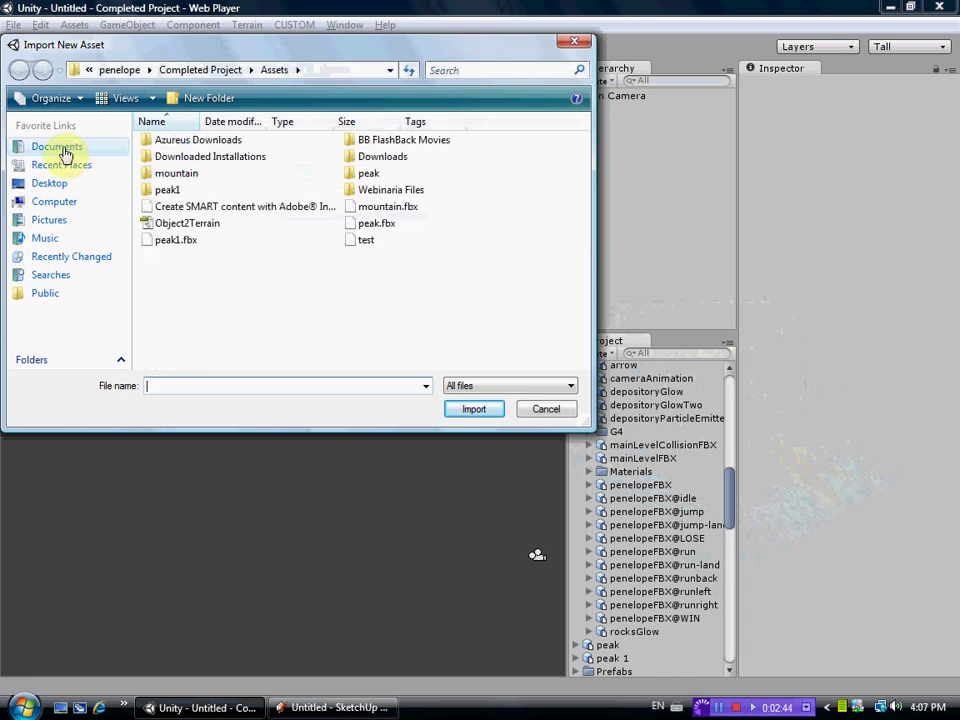
{"action": "left_click", "coordinate": [386, 206]}
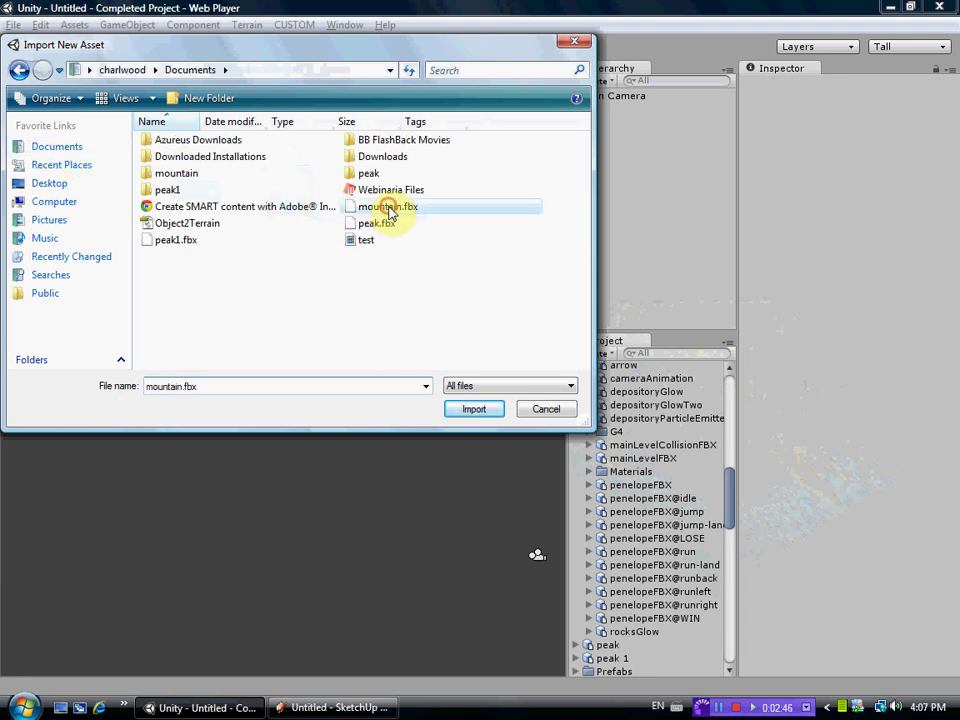
{"action": "left_click", "coordinate": [468, 410]}
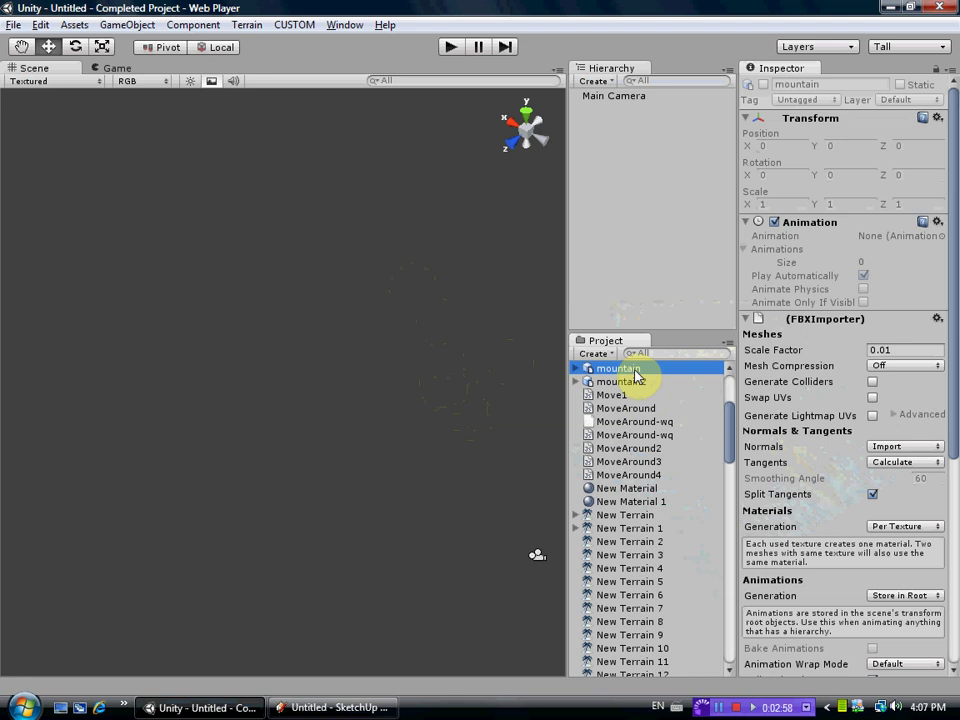
- Drag the mountain asset into the Scene view and orbit to inspect the grey mesh
{"action": "left_click_drag", "start_coordinate": [635, 375], "coordinate": [294, 330]}
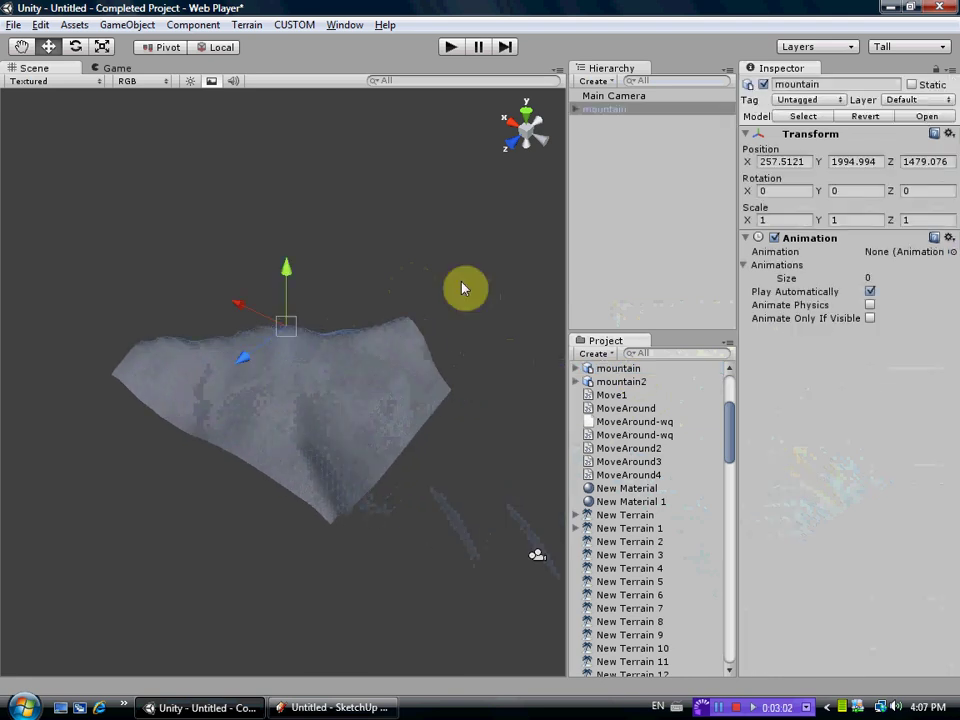
{"action": "left_click_drag", "start_coordinate": [465, 287], "coordinate": [443, 292], "text": "alt"}
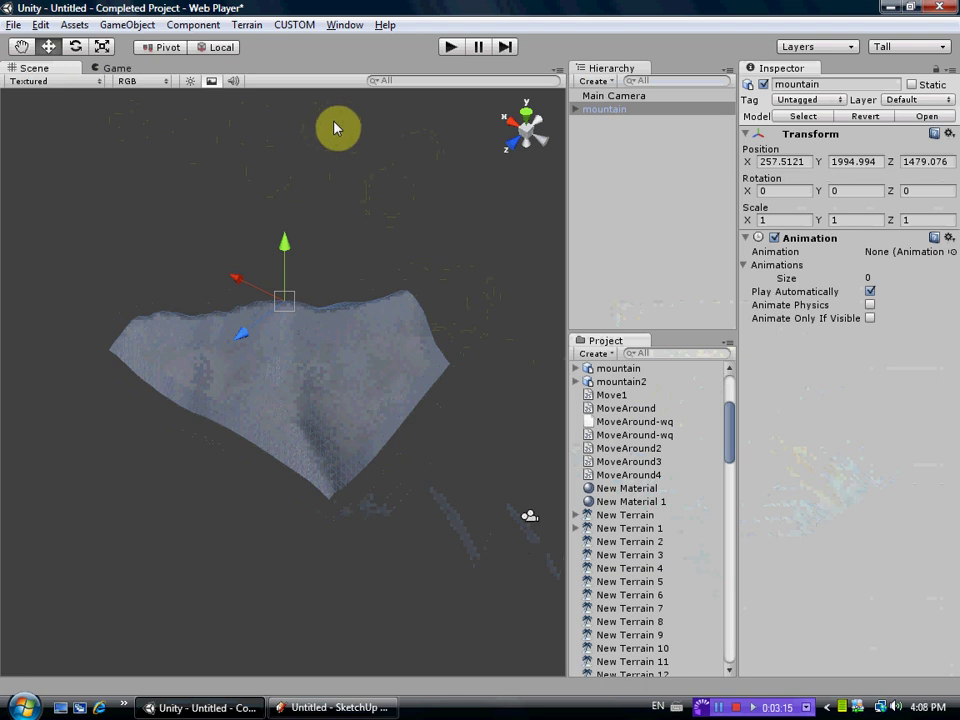
- Create a flat Terrain at position 0, 0, 0 from the Terrain menu
{"action": "left_click", "coordinate": [247, 25]}
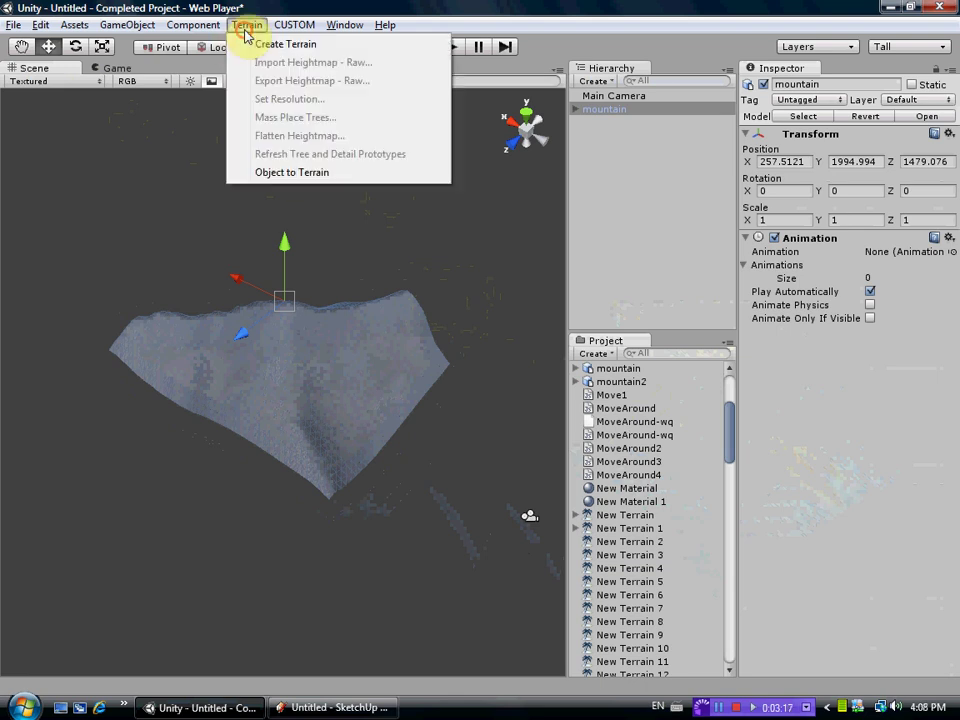
{"action": "left_click", "coordinate": [258, 46]}
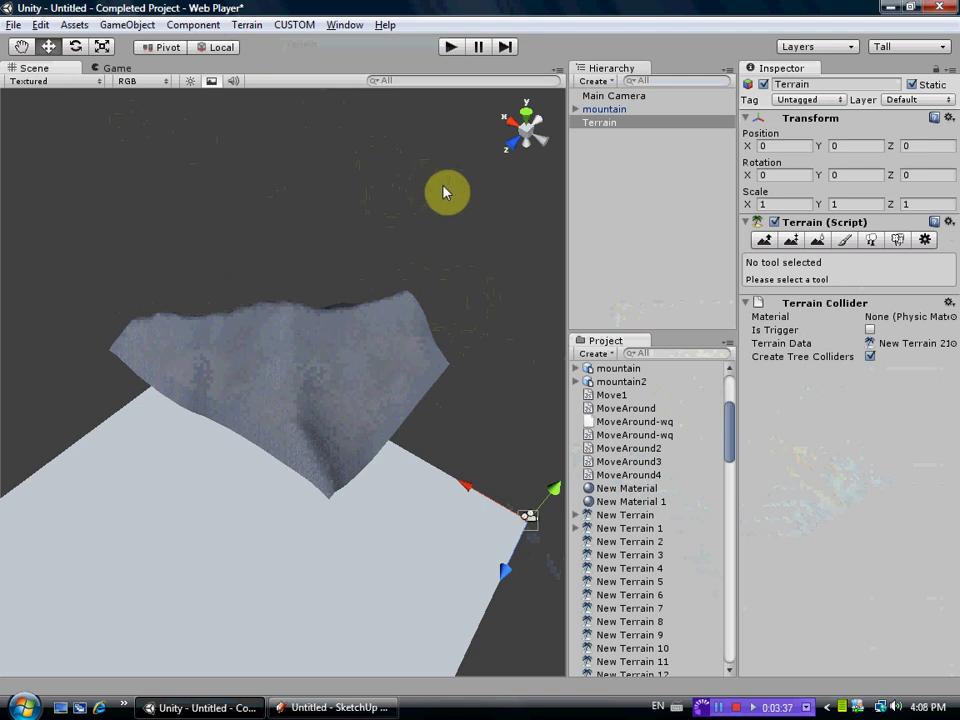
- Parent Mesh1 from mountain > Google_Earth_Terrain under Terrain, breaking the prefab connection
{"action": "left_click", "coordinate": [577, 110]}
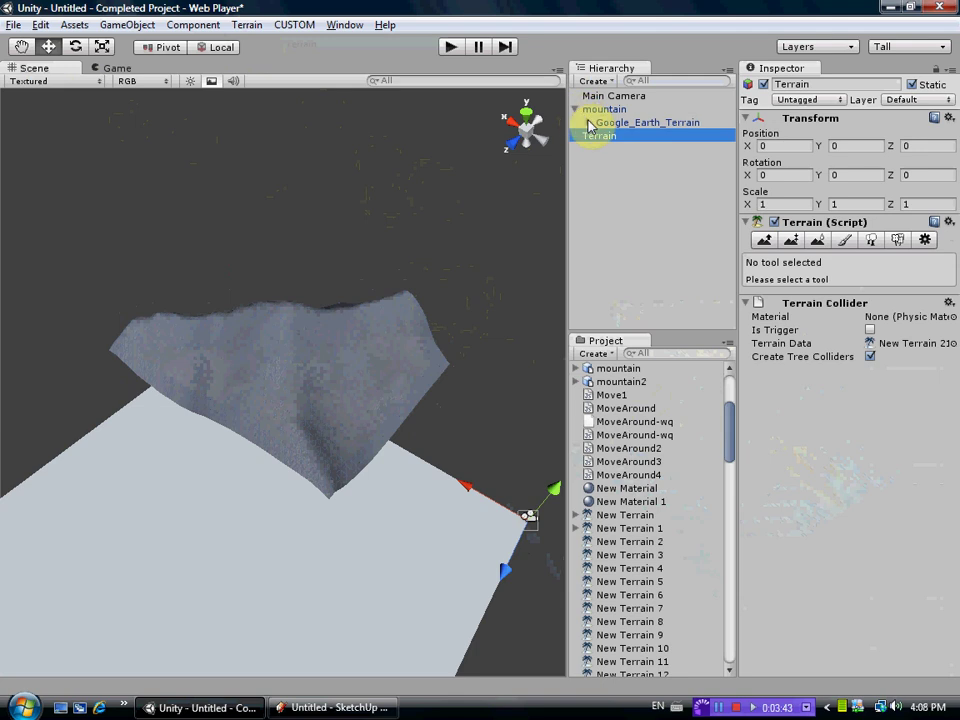
{"action": "left_click", "coordinate": [589, 123]}
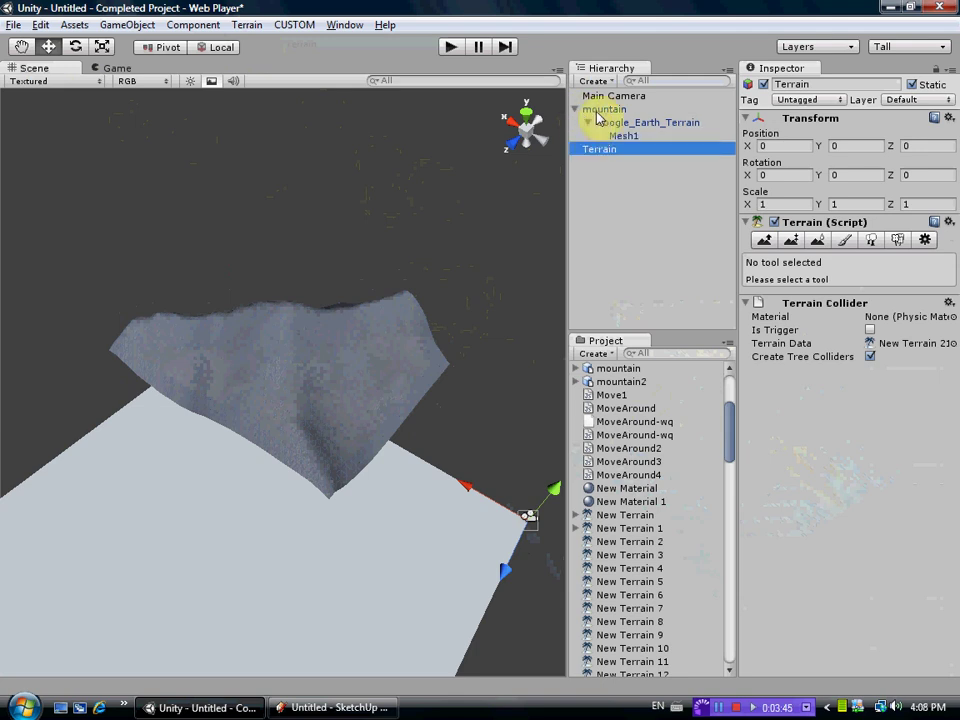
{"action": "left_click", "coordinate": [625, 137]}
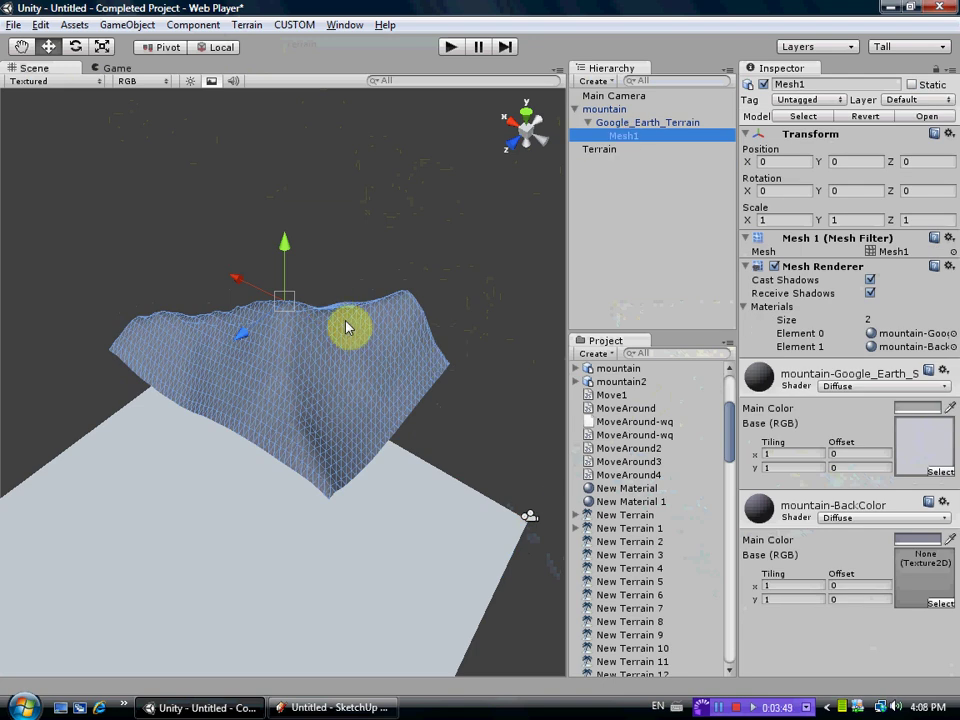
{"action": "left_click_drag", "start_coordinate": [621, 137], "coordinate": [611, 156]}
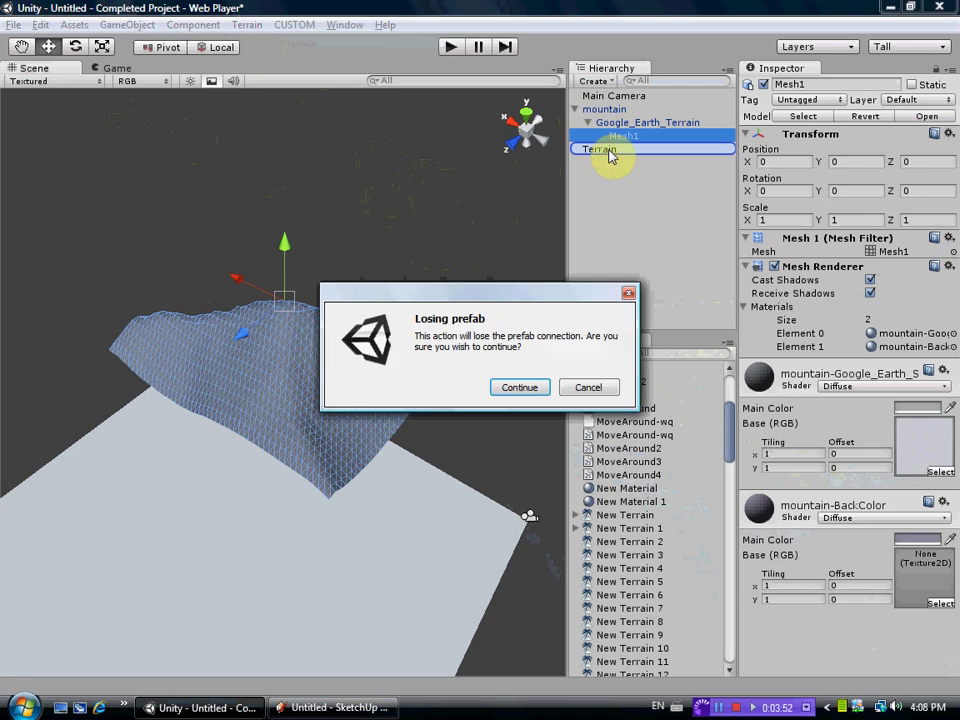
{"action": "left_click", "coordinate": [520, 390]}
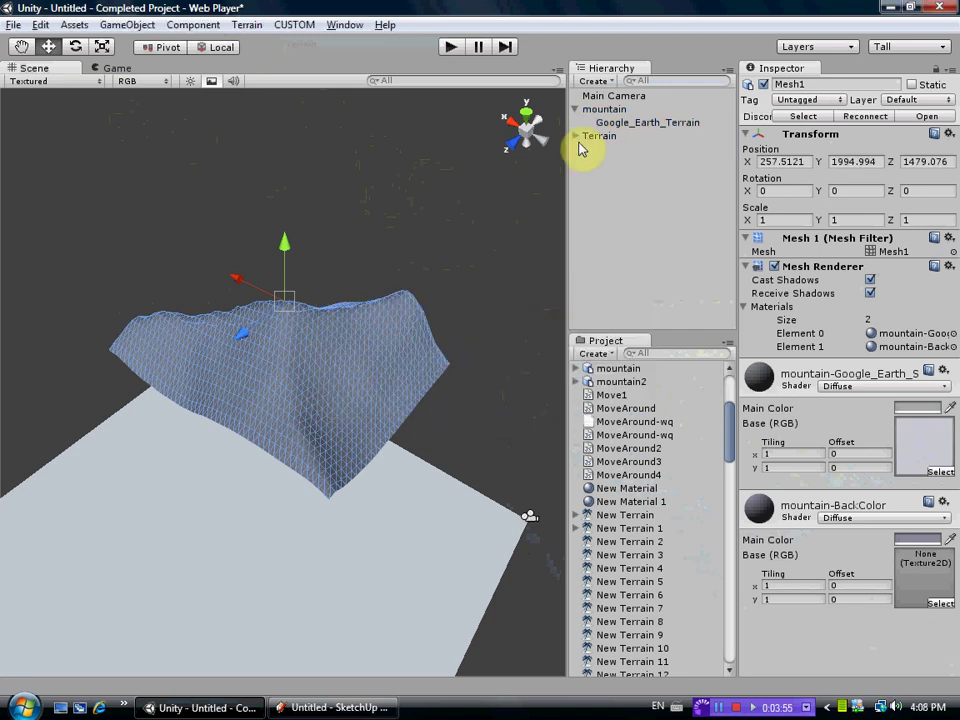
{"action": "left_click", "coordinate": [580, 140]}
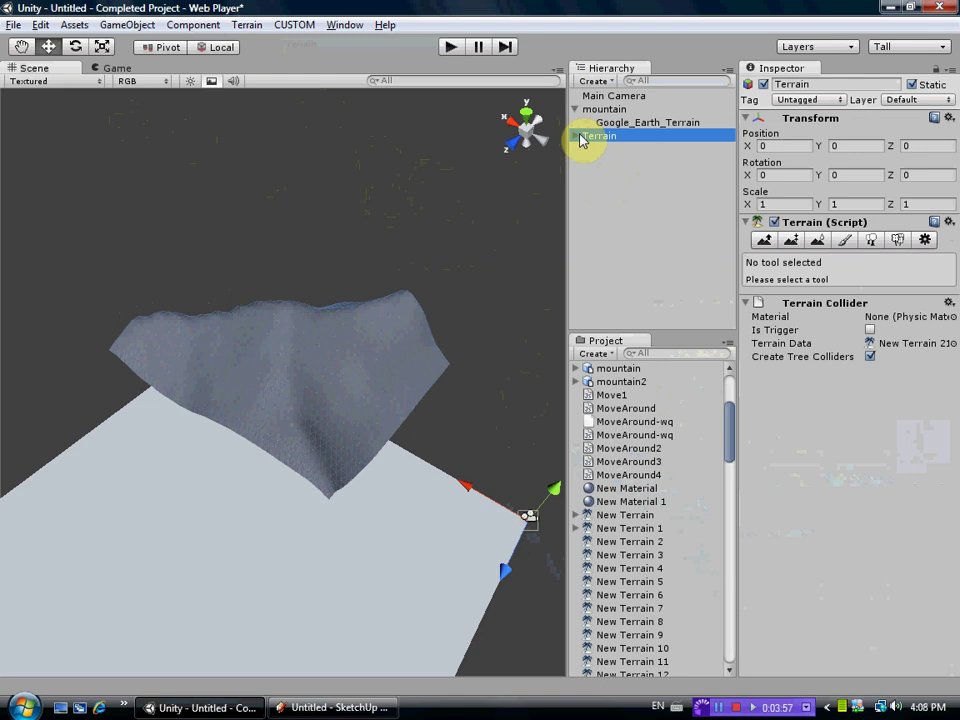
{"action": "left_click", "coordinate": [576, 137]}
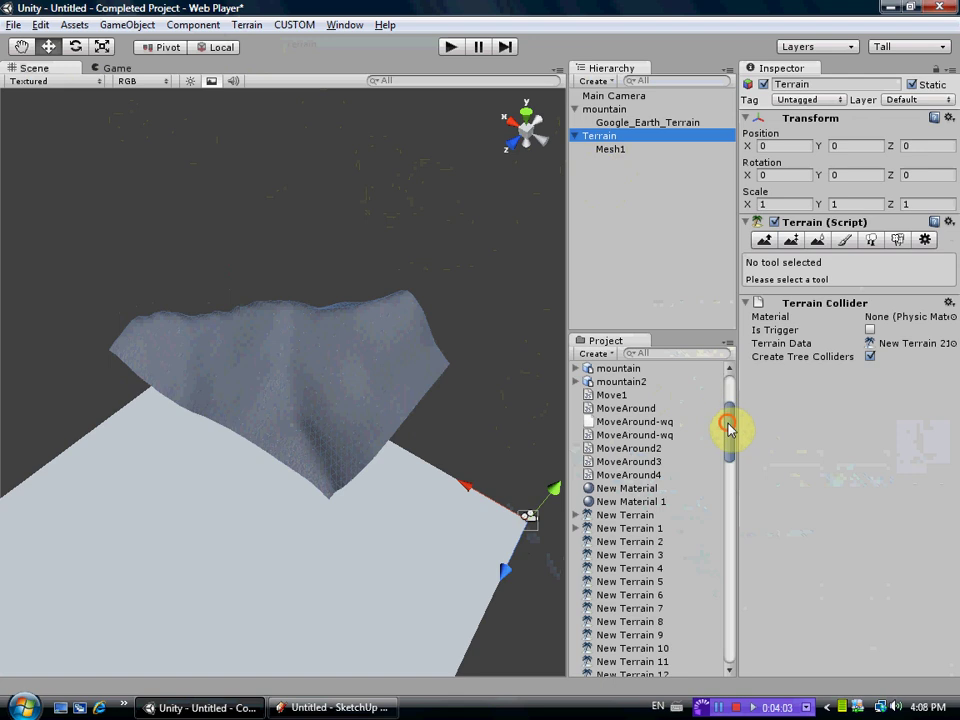
{"action": "left_click_drag", "start_coordinate": [729, 424], "coordinate": [728, 397]}
- Review the Object2Terrain script source, then open the Terrain menu showing Object to Terrain
{"action": "left_click", "coordinate": [643, 422]}
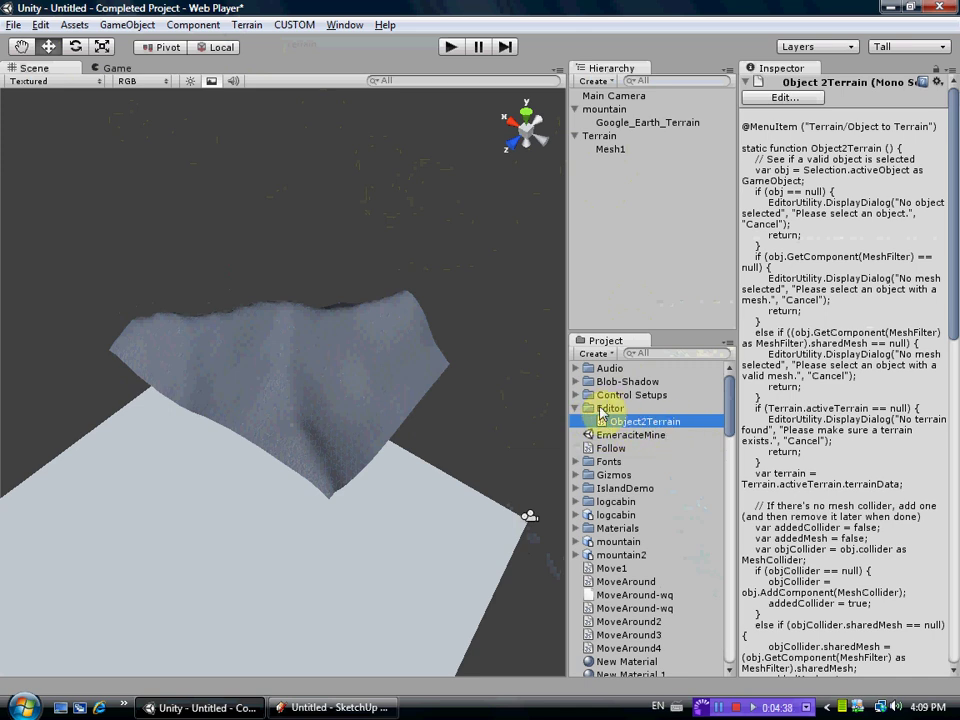
{"action": "left_click", "coordinate": [248, 25]}
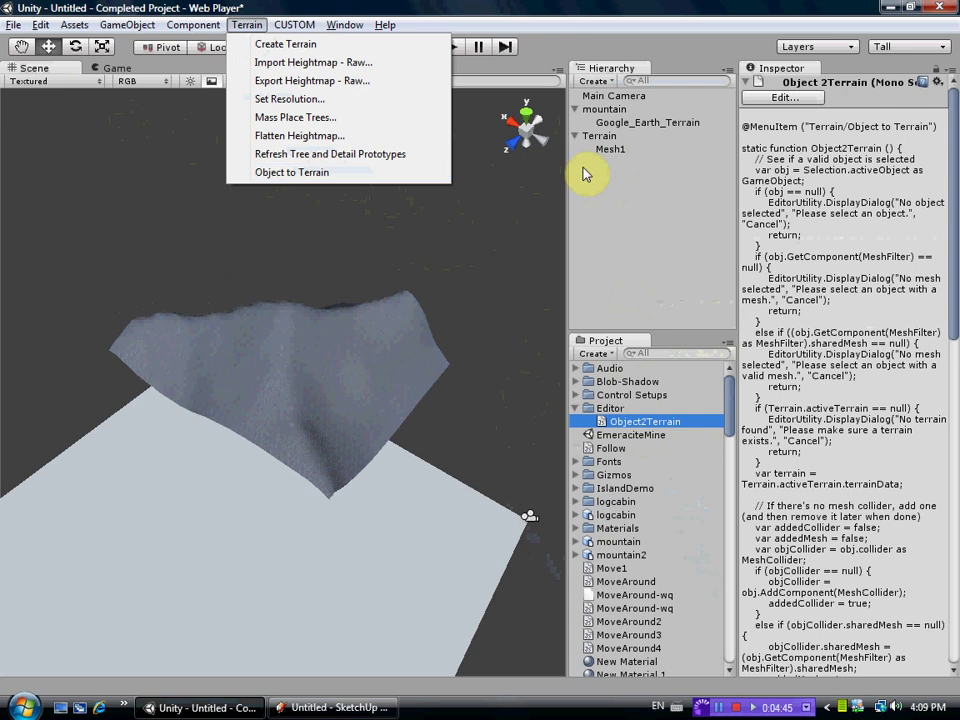
- Convert Mesh1's shape into the Terrain with Terrain > Object to Terrain
{"action": "left_click", "coordinate": [531, 186]}
{"action": "left_click", "coordinate": [611, 151]}
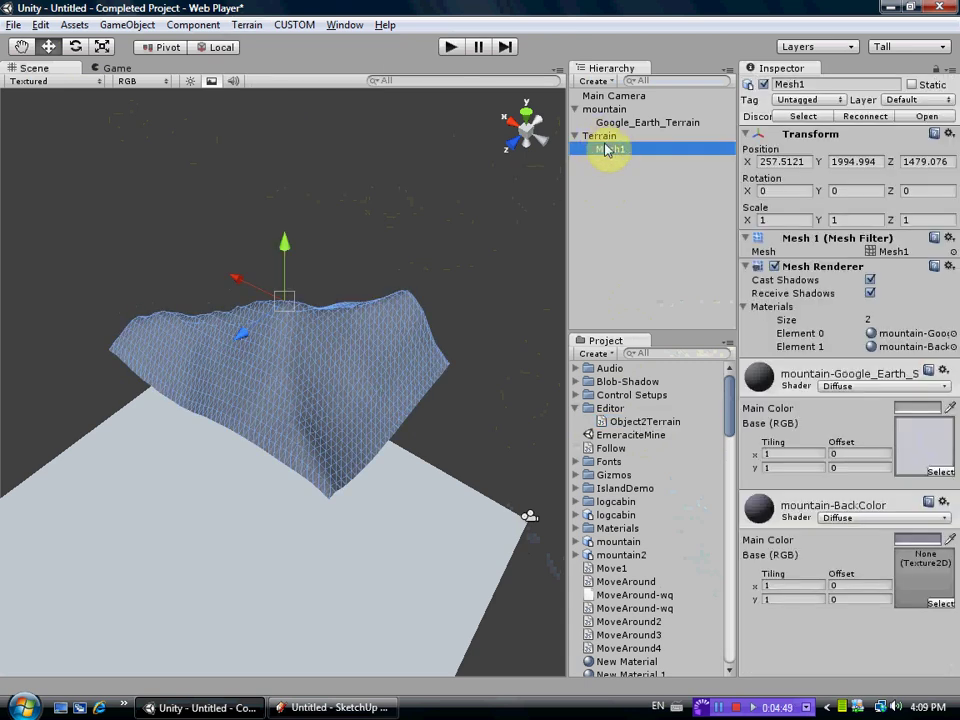
{"action": "left_click", "coordinate": [246, 25]}
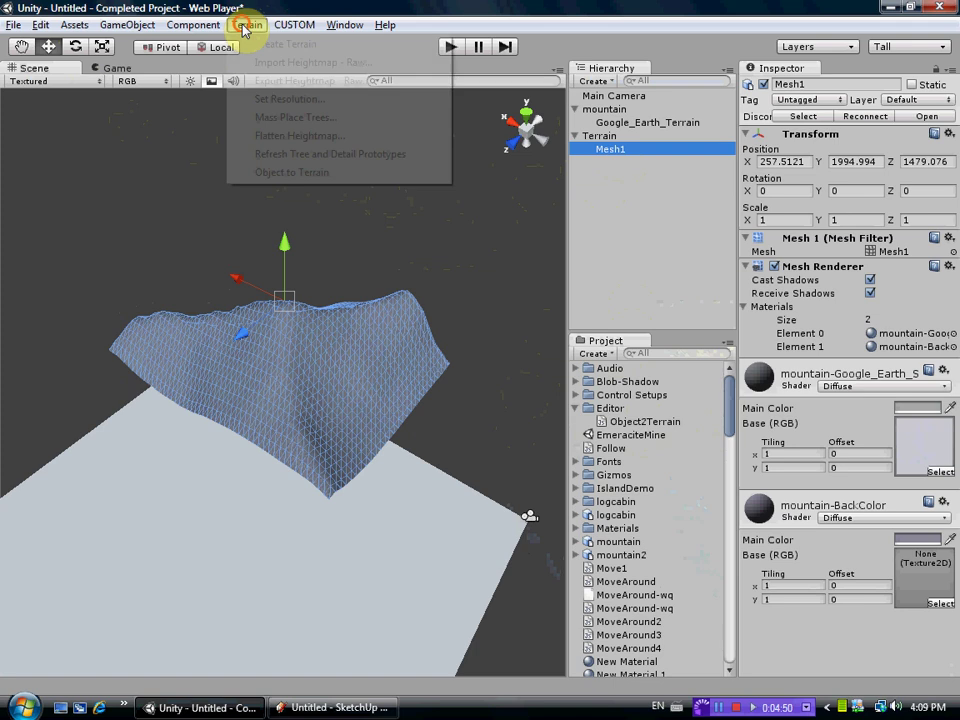
{"action": "left_click", "coordinate": [298, 174]}
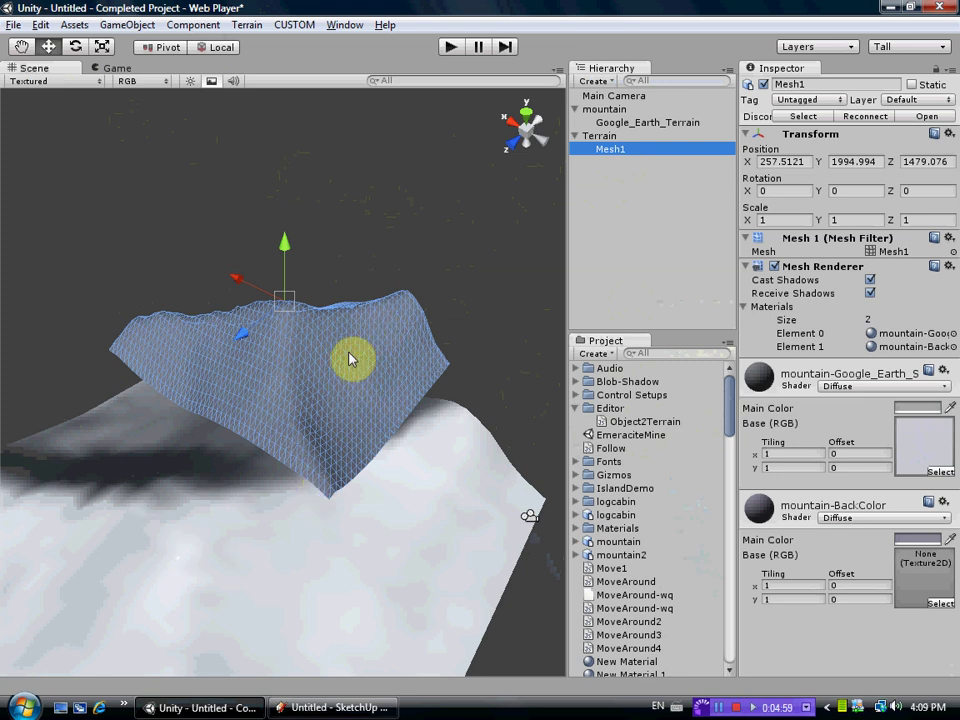
- Delete the leftover Mesh1, select the sculpted Terrain, and orbit across the mountain surface
{"action": "left_click", "coordinate": [630, 124]}
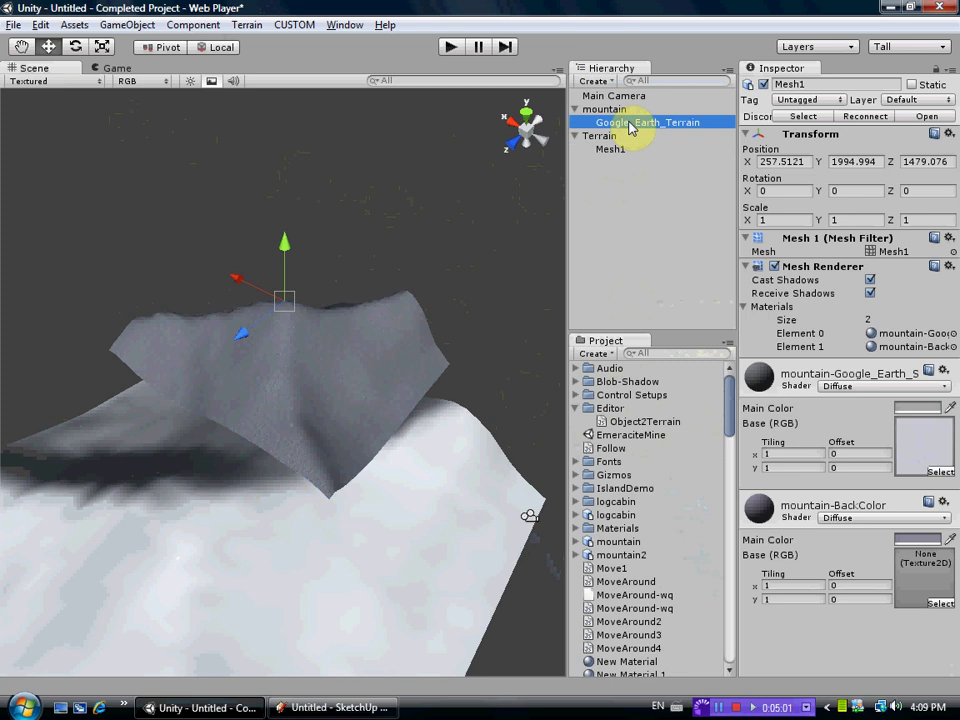
{"action": "left_click", "coordinate": [605, 109]}
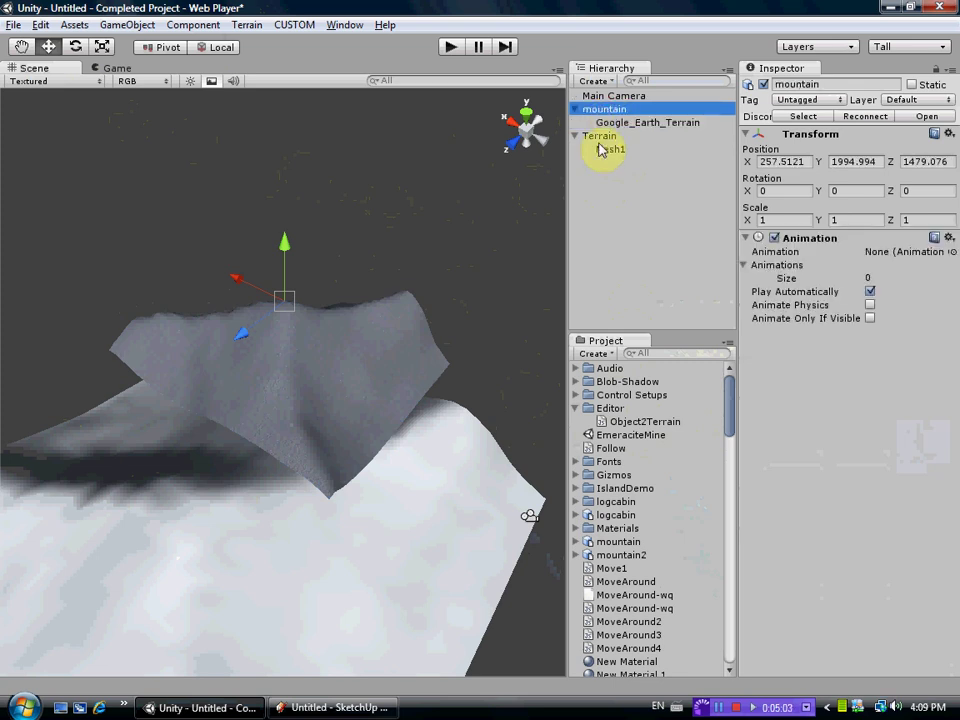
{"action": "left_click", "coordinate": [604, 137]}
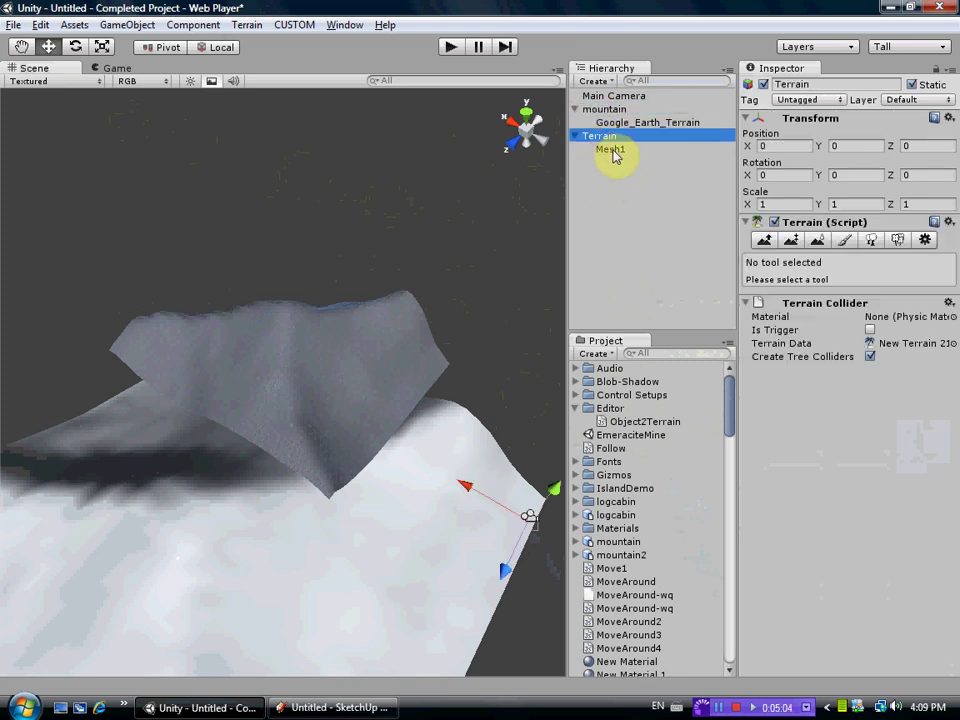
{"action": "left_click", "coordinate": [343, 378]}
{"action": "key", "text": "Delete"}
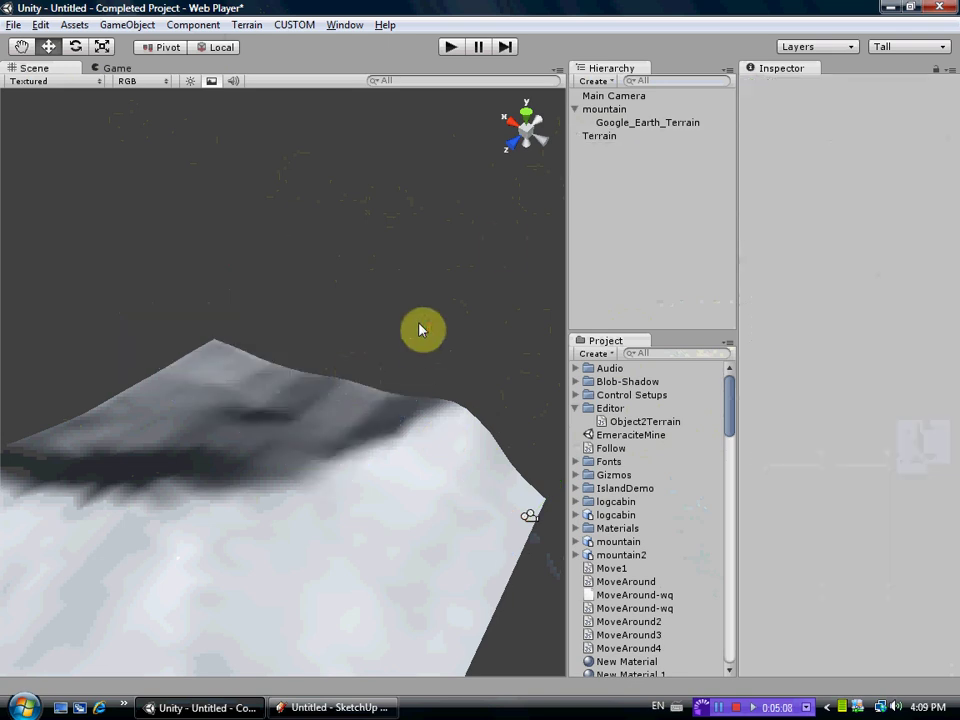
{"action": "left_click", "coordinate": [600, 136]}
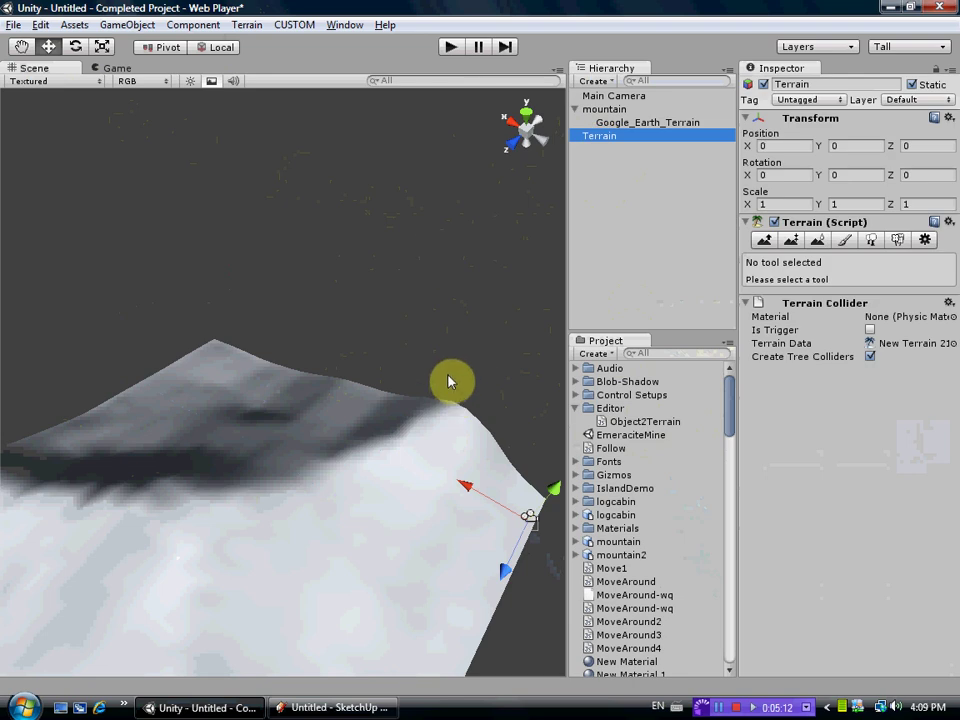
{"action": "left_click_drag", "start_coordinate": [449, 379], "coordinate": [379, 467], "text": "alt"}
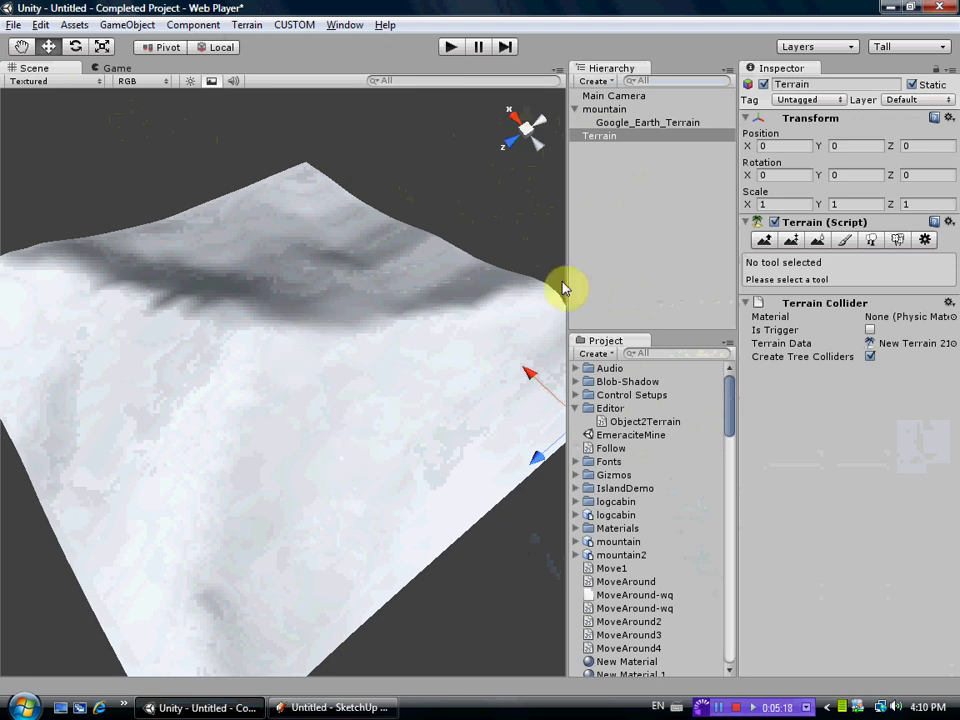
- Add Alder as a tree type in the terrain's Place Trees tool
{"action": "left_click", "coordinate": [871, 243]}
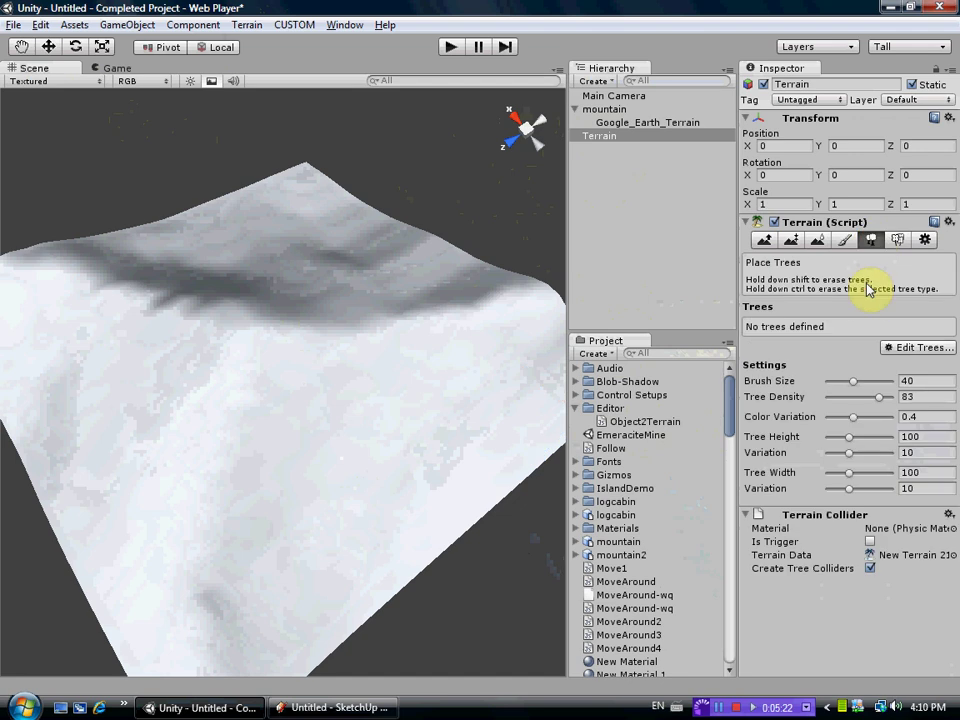
{"action": "left_click", "coordinate": [912, 348]}
{"action": "left_click", "coordinate": [795, 351]}
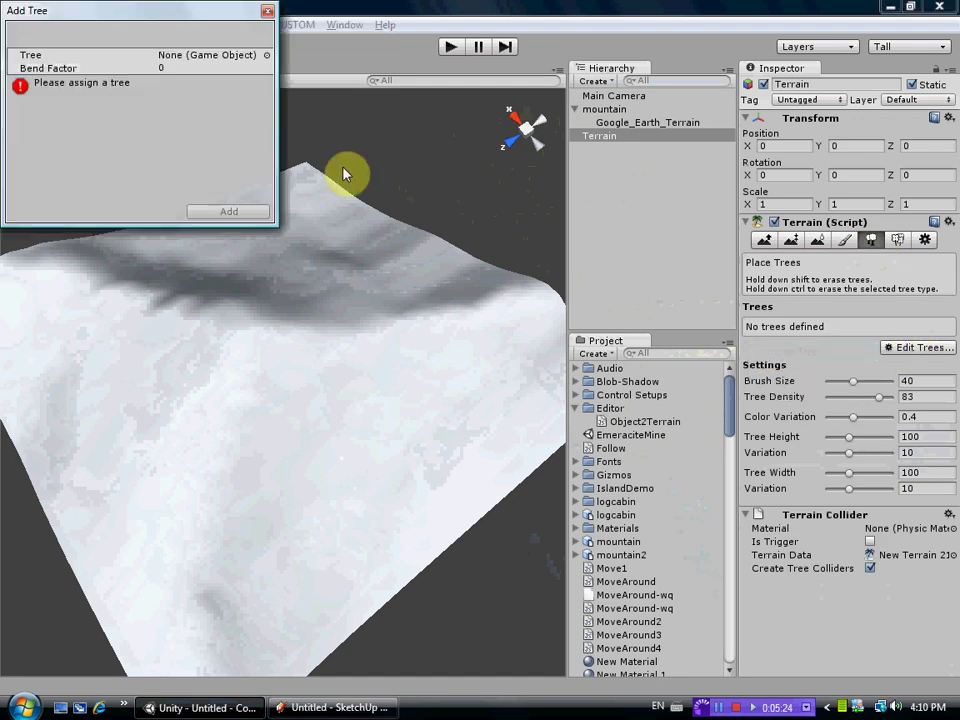
{"action": "left_click", "coordinate": [263, 55]}
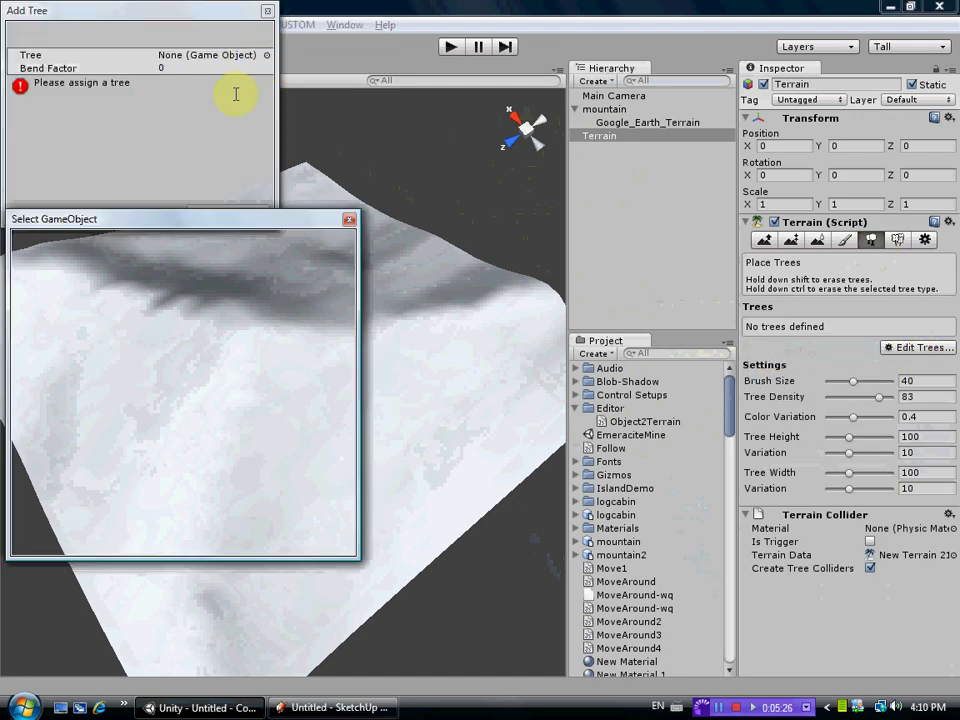
{"action": "left_click", "coordinate": [105, 303]}
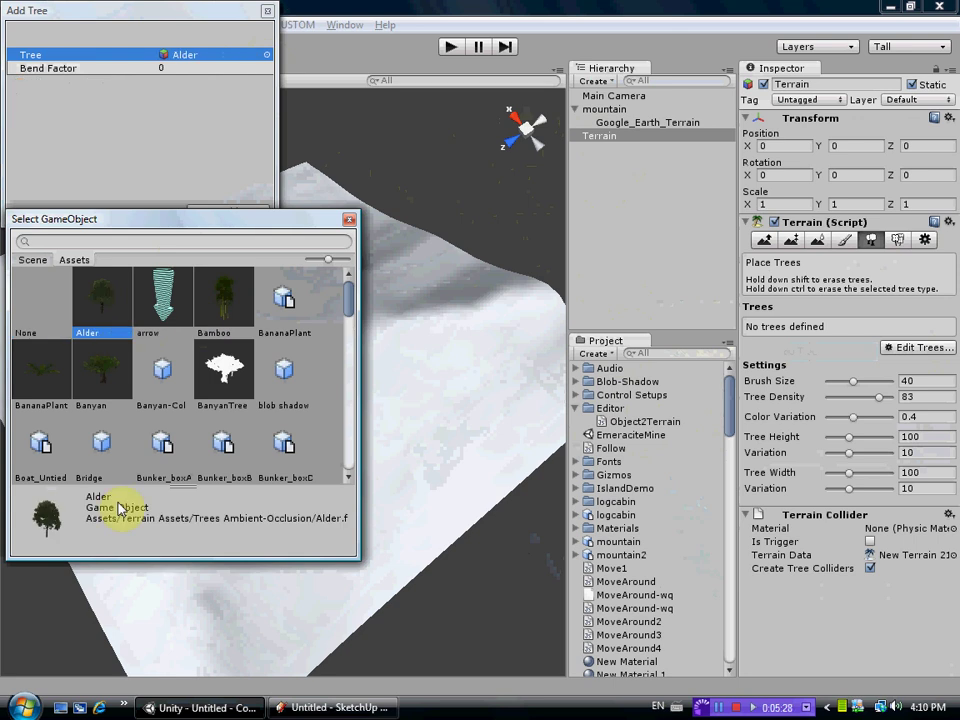
{"action": "left_click", "coordinate": [348, 219]}
{"action": "left_click", "coordinate": [229, 212]}
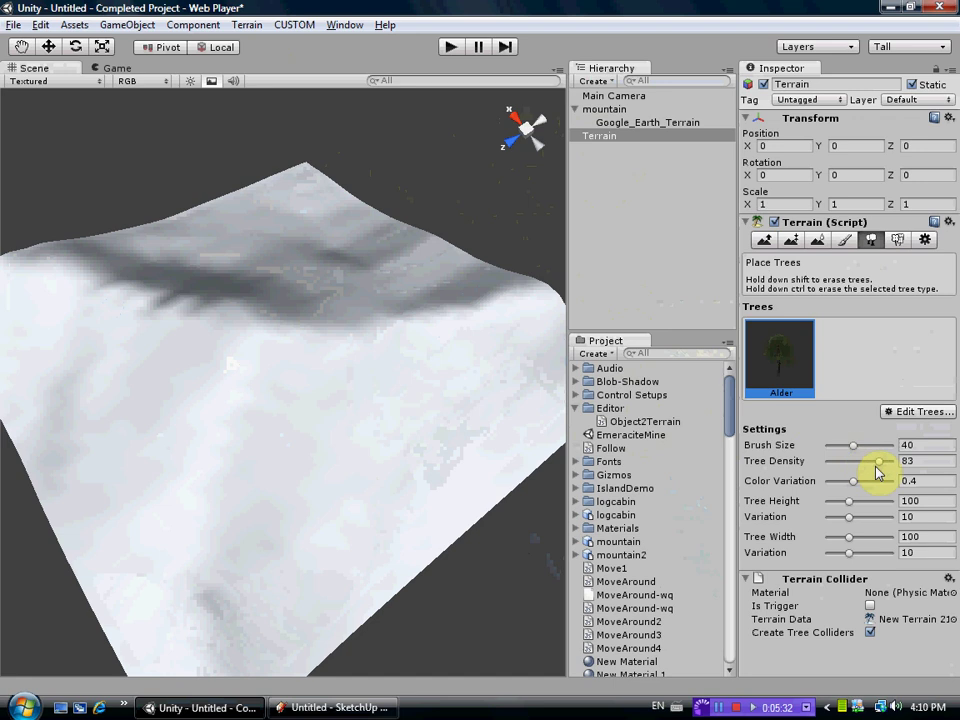
- Paint Alder clusters on the lower slope with brush size 65.08 and density 33
{"action": "mouse_move", "coordinate": [857, 449]}
{"action": "left_mouse_down"}
{"action": "mouse_move", "coordinate": [873, 448]}
{"action": "mouse_move", "coordinate": [844, 461]}
{"action": "left_mouse_up"}
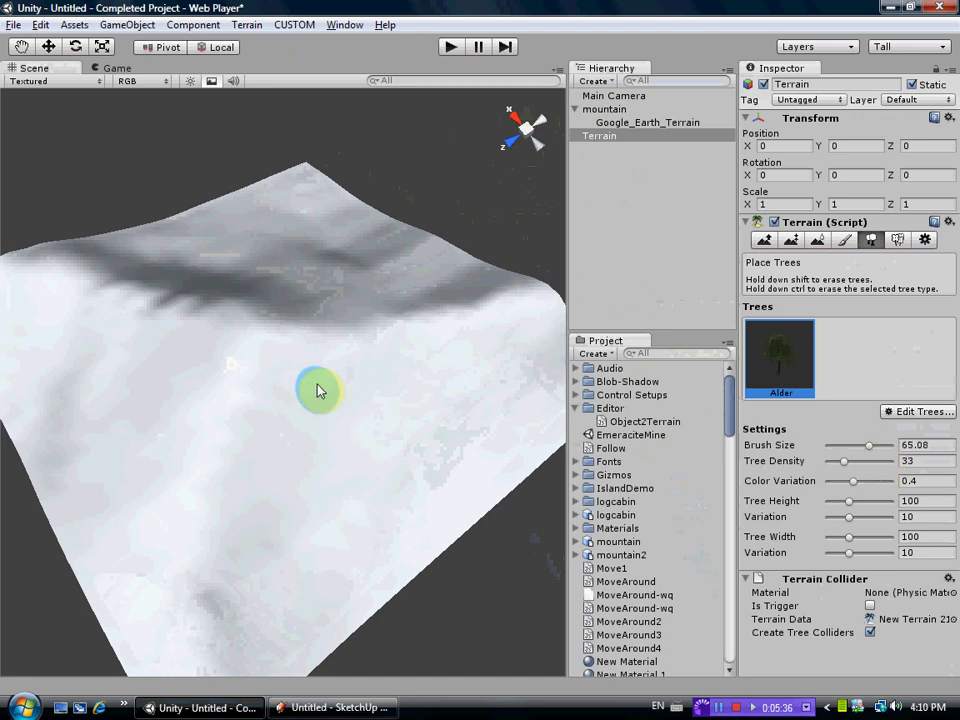
{"action": "mouse_move", "coordinate": [304, 416]}
{"action": "left_mouse_down"}
{"action": "mouse_move", "coordinate": [382, 419]}
{"action": "mouse_move", "coordinate": [412, 396]}
{"action": "mouse_move", "coordinate": [402, 383]}
{"action": "mouse_move", "coordinate": [370, 423]}
{"action": "mouse_move", "coordinate": [357, 464]}
{"action": "mouse_move", "coordinate": [300, 484]}
{"action": "mouse_move", "coordinate": [410, 459]}
{"action": "mouse_move", "coordinate": [419, 443]}
{"action": "mouse_move", "coordinate": [410, 461]}
{"action": "mouse_move", "coordinate": [295, 424]}
{"action": "mouse_move", "coordinate": [244, 424]}
{"action": "mouse_move", "coordinate": [217, 400]}
{"action": "mouse_move", "coordinate": [181, 411]}
{"action": "mouse_move", "coordinate": [485, 390]}
{"action": "left_mouse_up"}
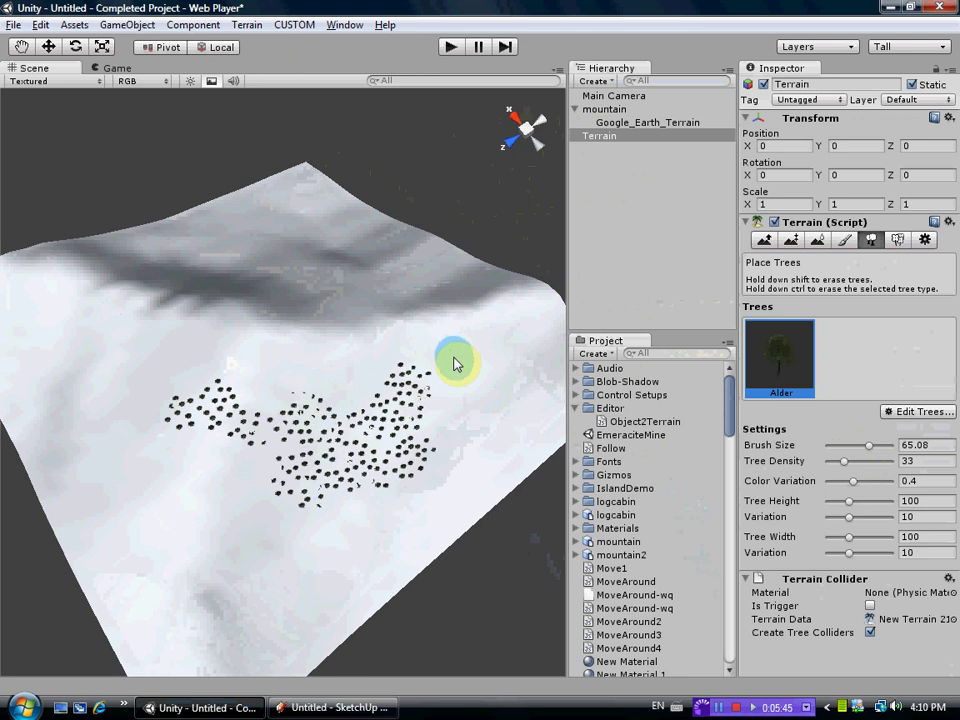
{"action": "left_click", "coordinate": [622, 138]}
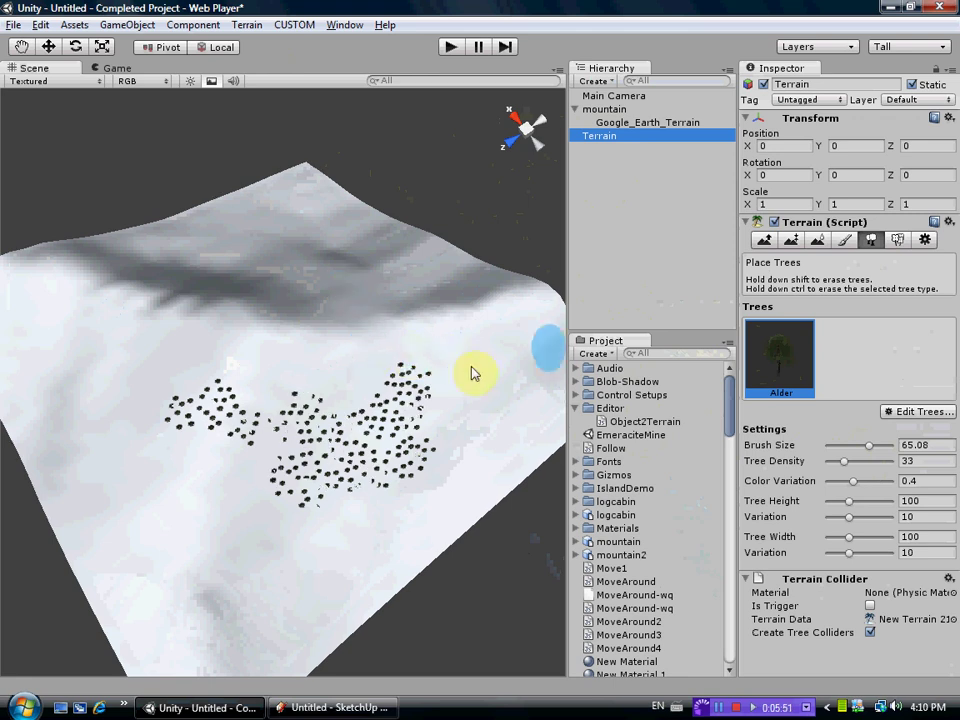
{"action": "left_click", "coordinate": [630, 124]}
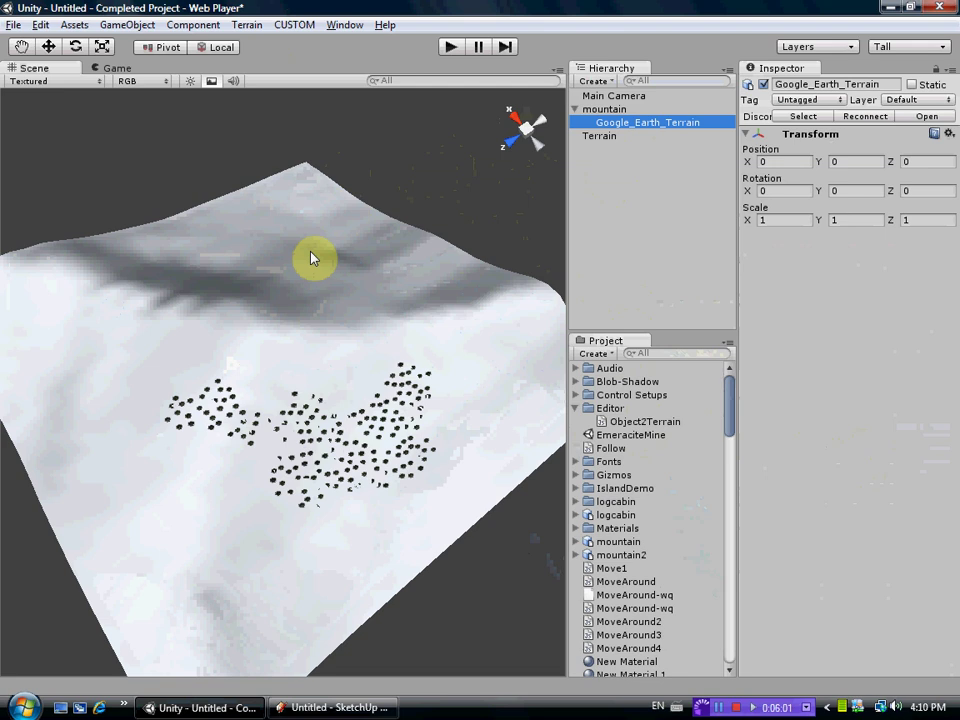
{"action": "left_click", "coordinate": [603, 140]}
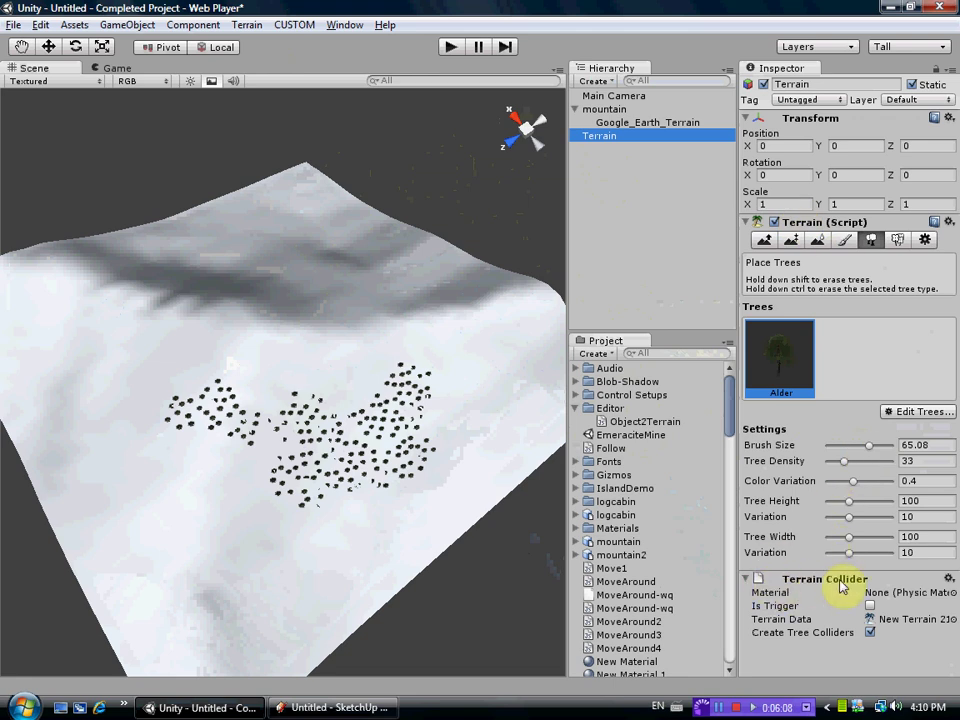
- Assign the Snow physic material to the Terrain Collider's Material field
{"action": "left_click", "coordinate": [418, 398]}
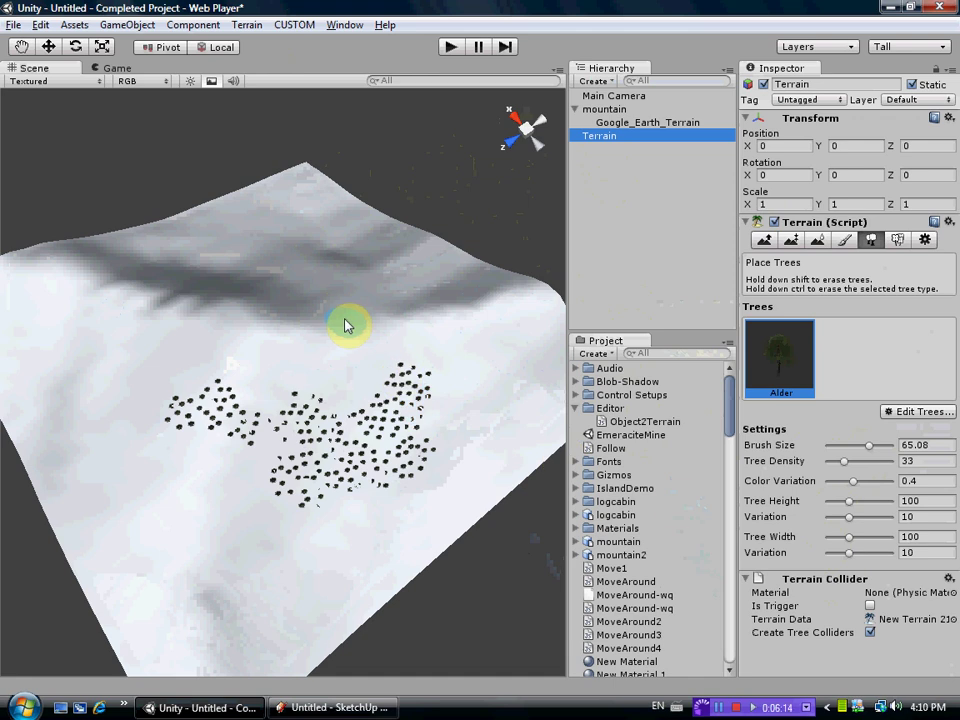
{"action": "left_click", "coordinate": [951, 593]}
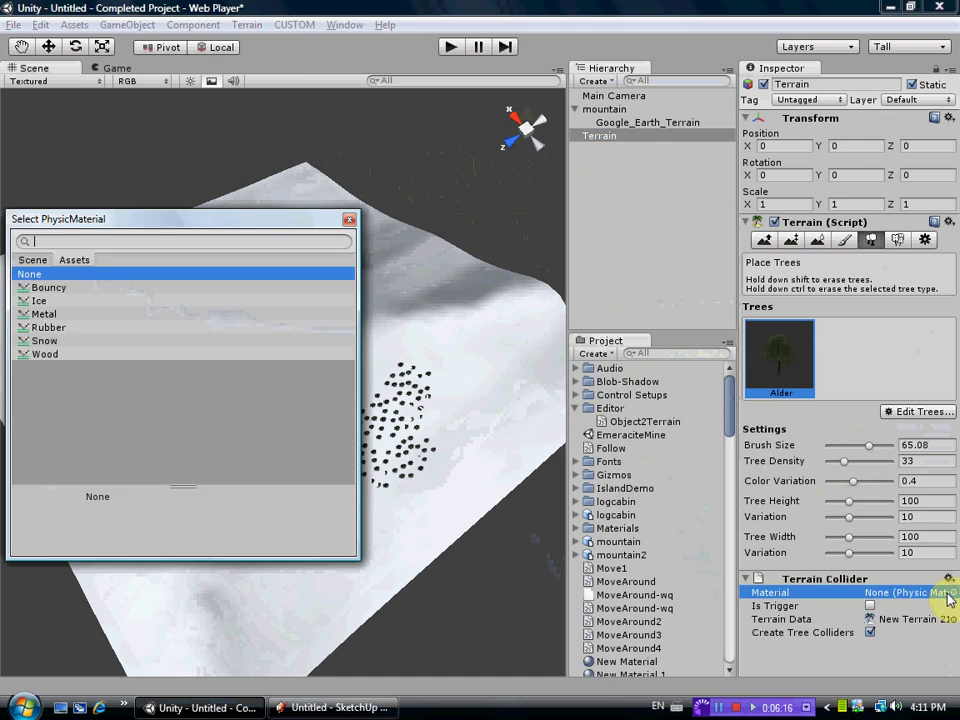
{"action": "left_click", "coordinate": [43, 342]}
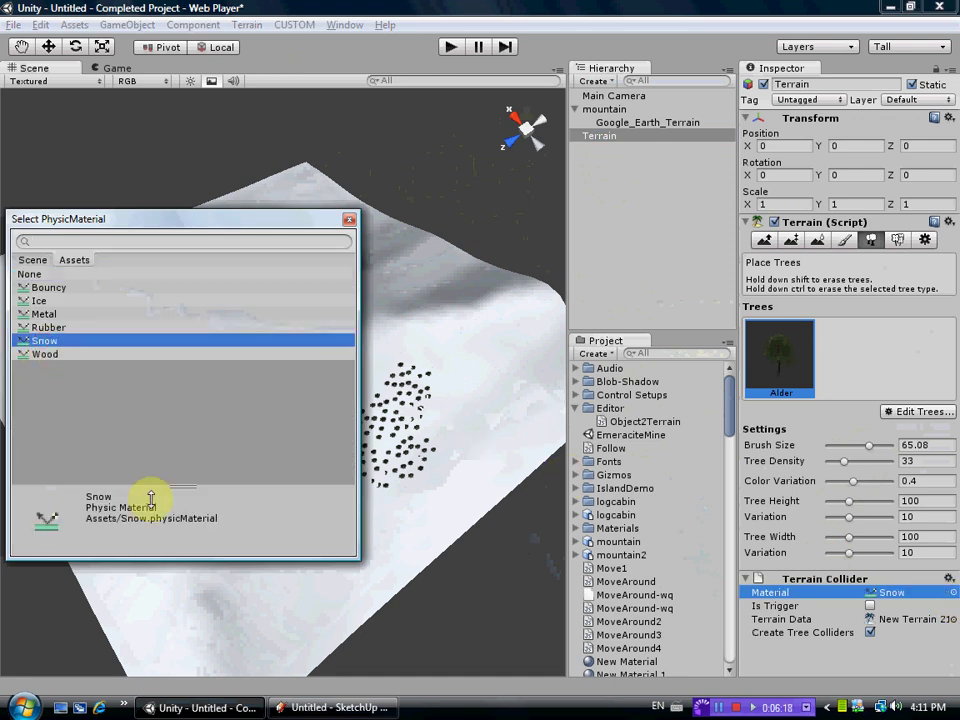
{"action": "left_click", "coordinate": [348, 219]}
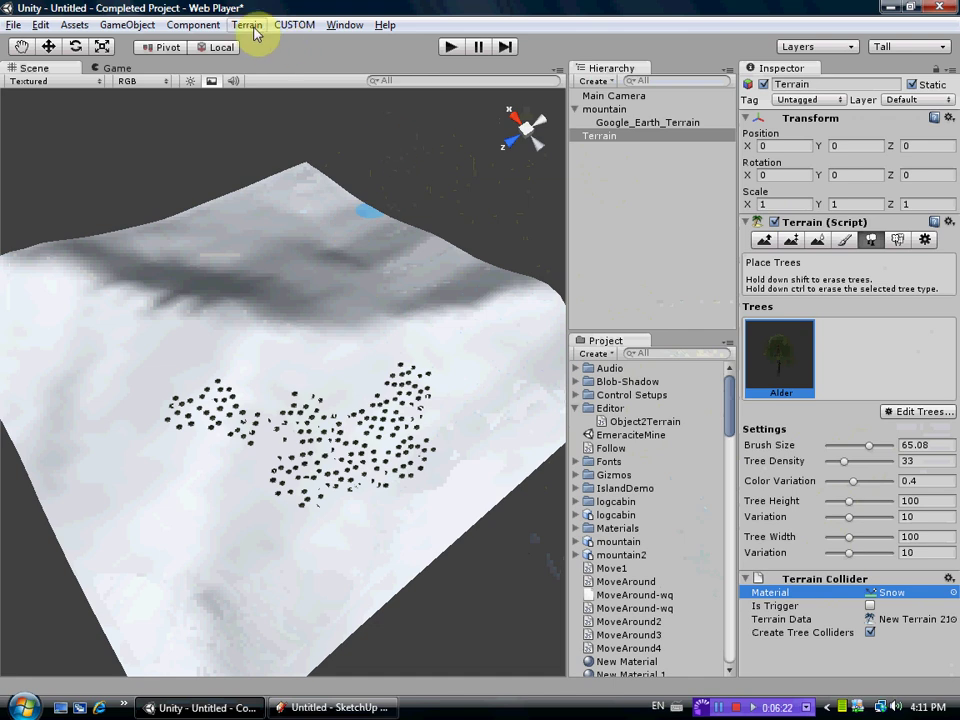
- Create a directional light from GameObject > Create Other and bump its intensity to about 1.57
{"action": "left_click", "coordinate": [186, 28]}
{"action": "mouse_move", "coordinate": [147, 65]}
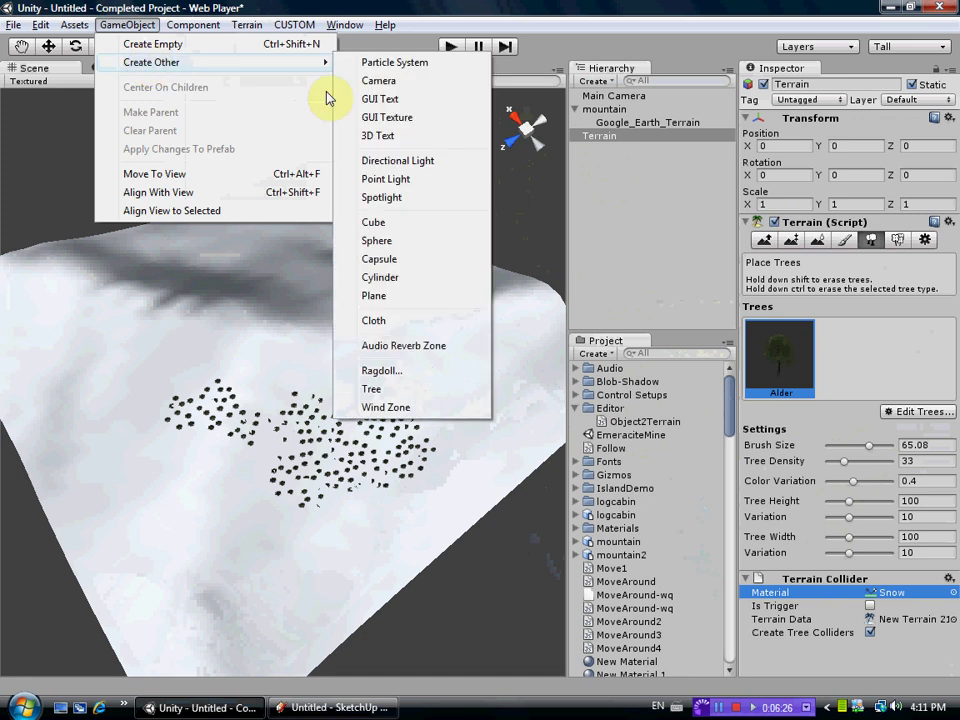
{"action": "left_click", "coordinate": [405, 165]}
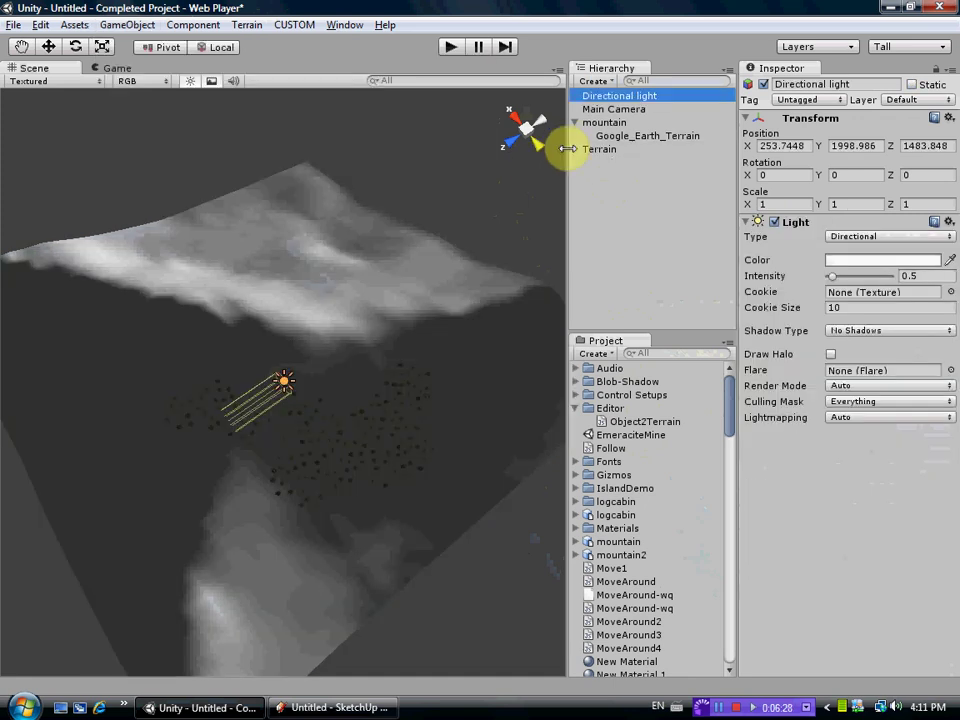
{"action": "left_click", "coordinate": [834, 278]}
{"action": "left_click_drag", "start_coordinate": [834, 278], "coordinate": [841, 278]}
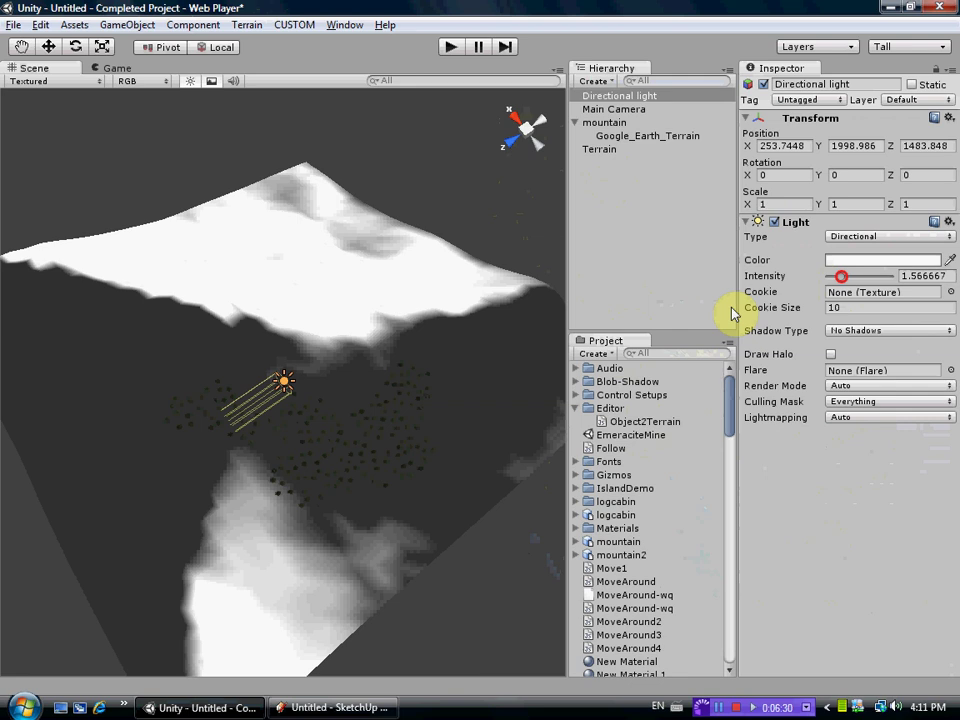
- Raise the light above the terrain, tilt it to 31.3° on X, and dim intensity to 0.39
{"action": "left_click", "coordinate": [609, 97]}
{"action": "left_click", "coordinate": [48, 47]}
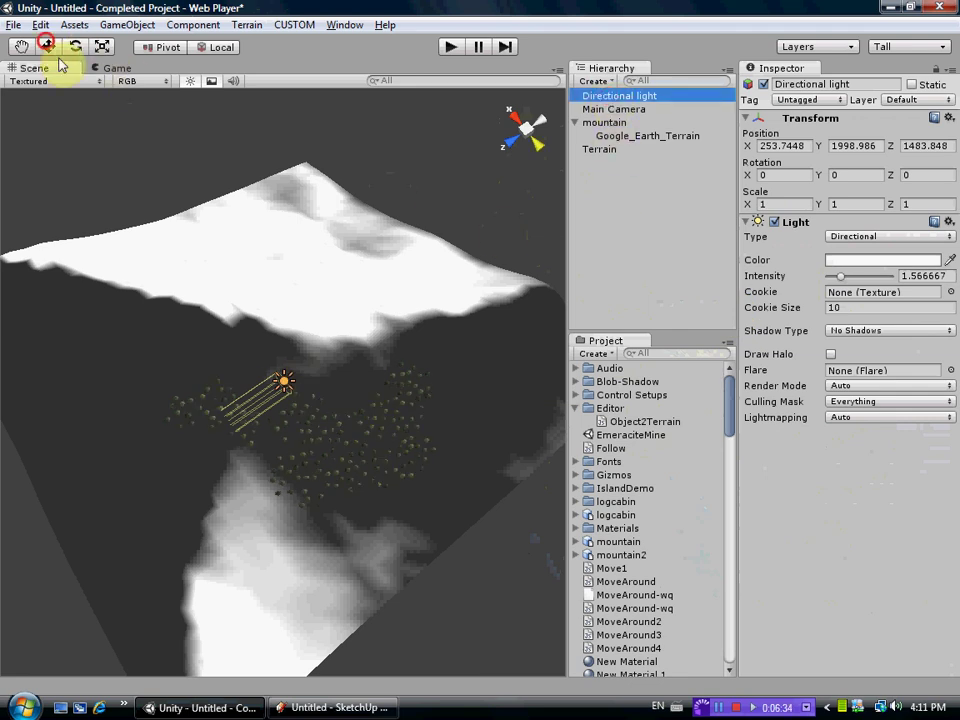
{"action": "left_click_drag", "start_coordinate": [296, 311], "coordinate": [315, 326]}
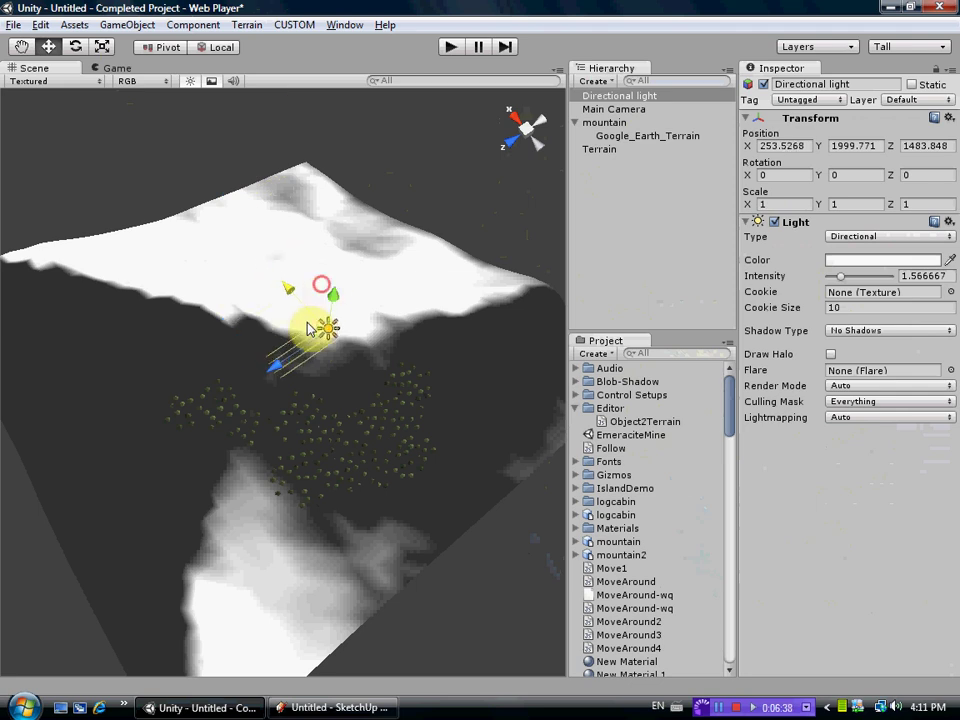
{"action": "left_click", "coordinate": [76, 47]}
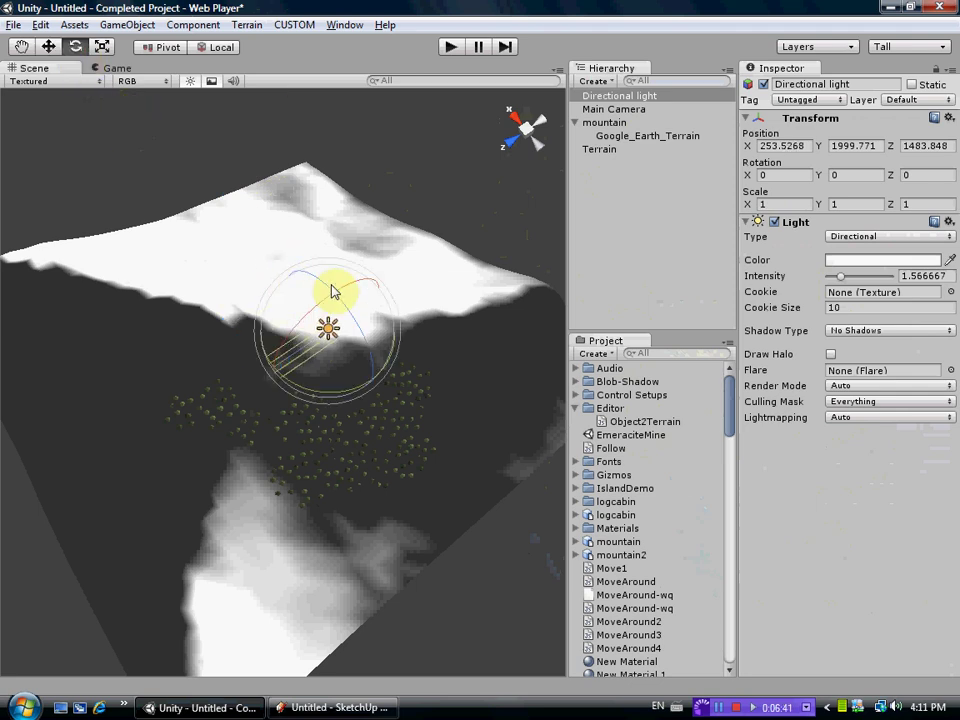
{"action": "left_click_drag", "start_coordinate": [302, 316], "coordinate": [287, 322]}
{"action": "left_click_drag", "start_coordinate": [840, 279], "coordinate": [832, 281]}
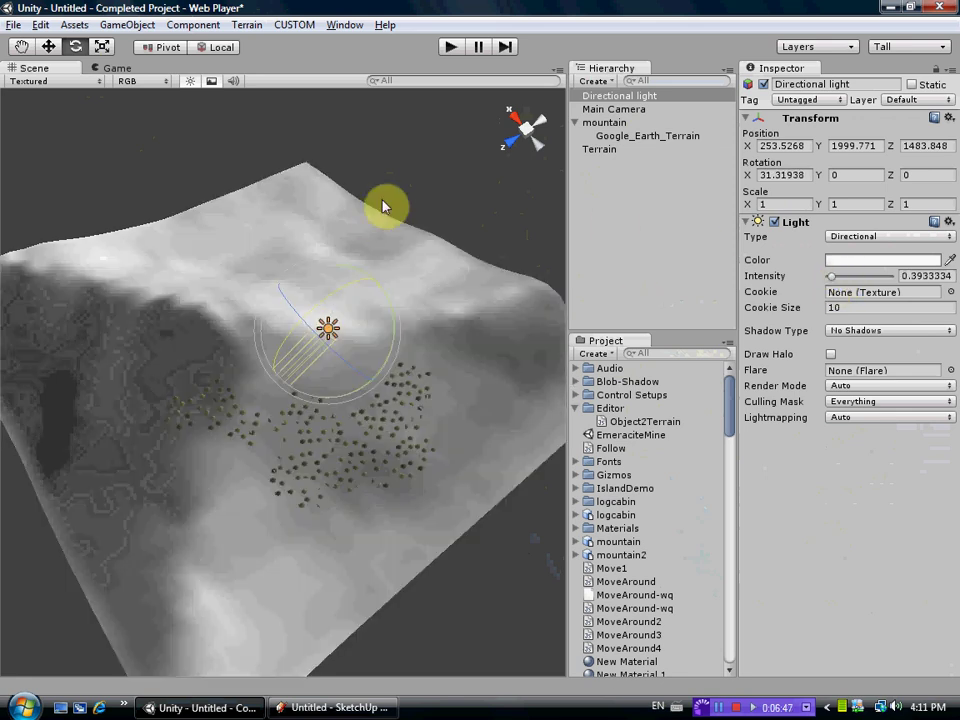